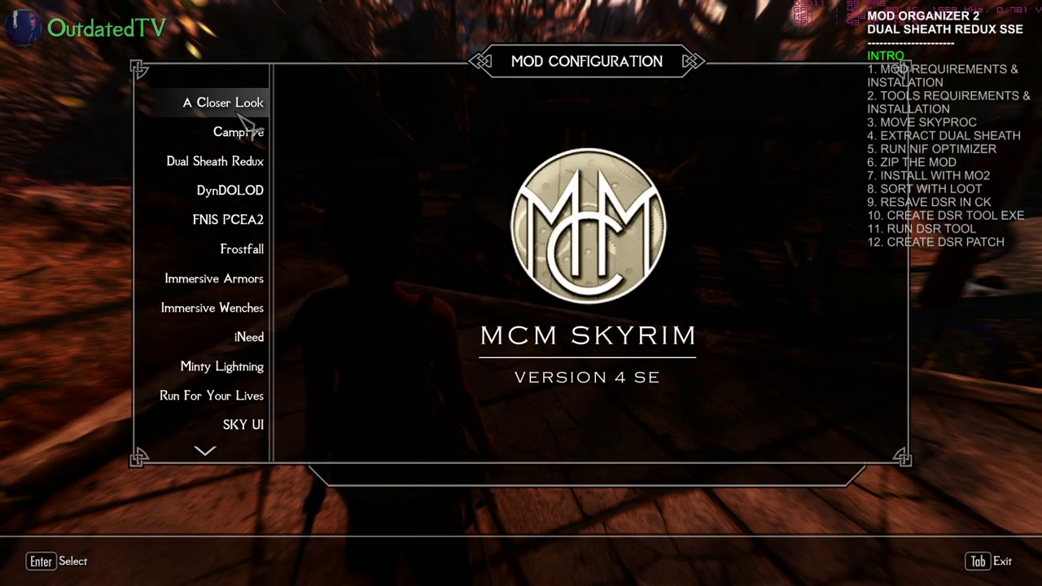
Open the XPMSE weapon Styles page in the MCM
scroll(222, 330, "down", 3)
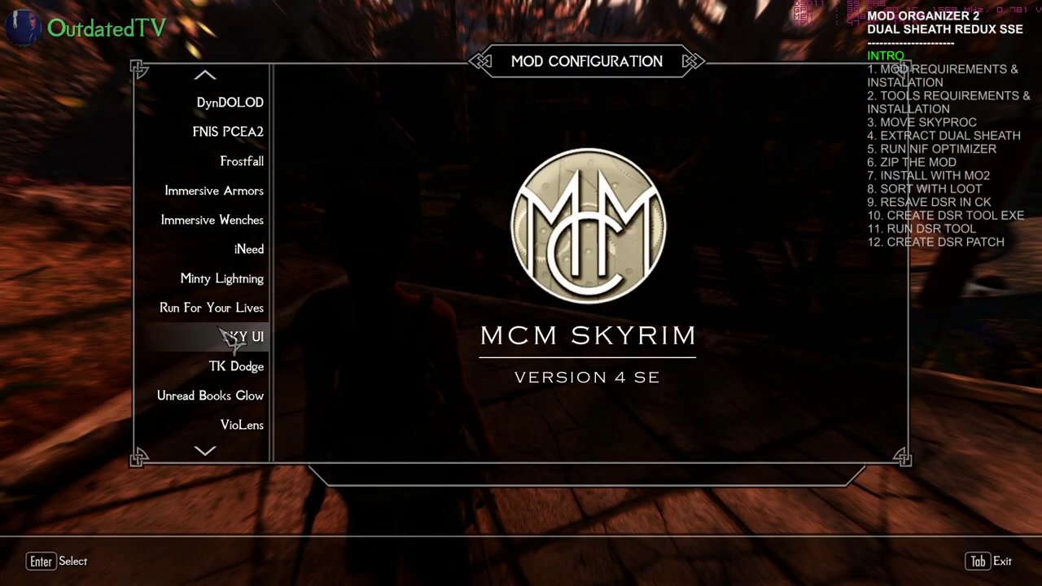
scroll(230, 337, "down", 3)
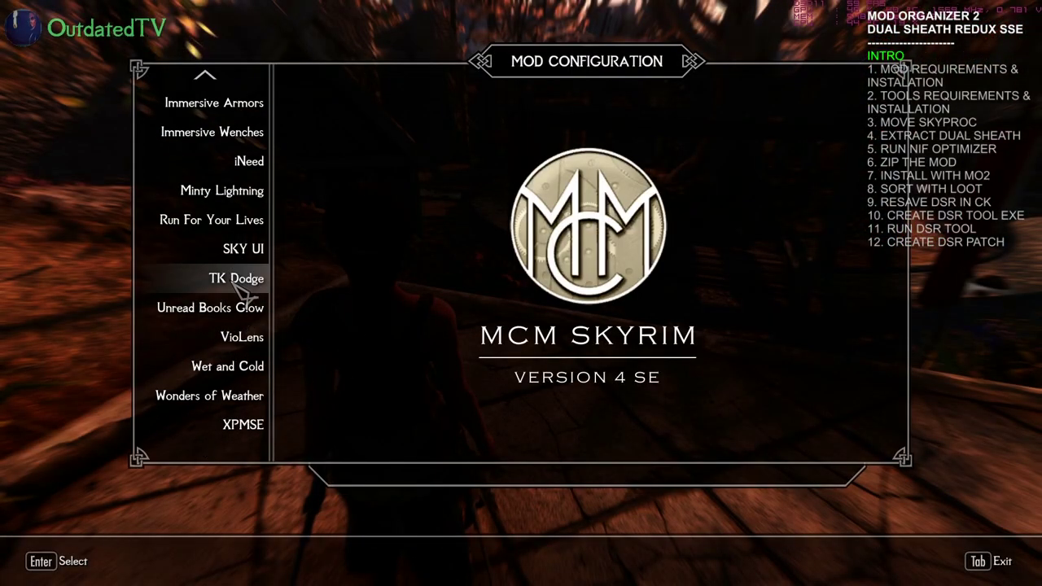
left_click(254, 430)
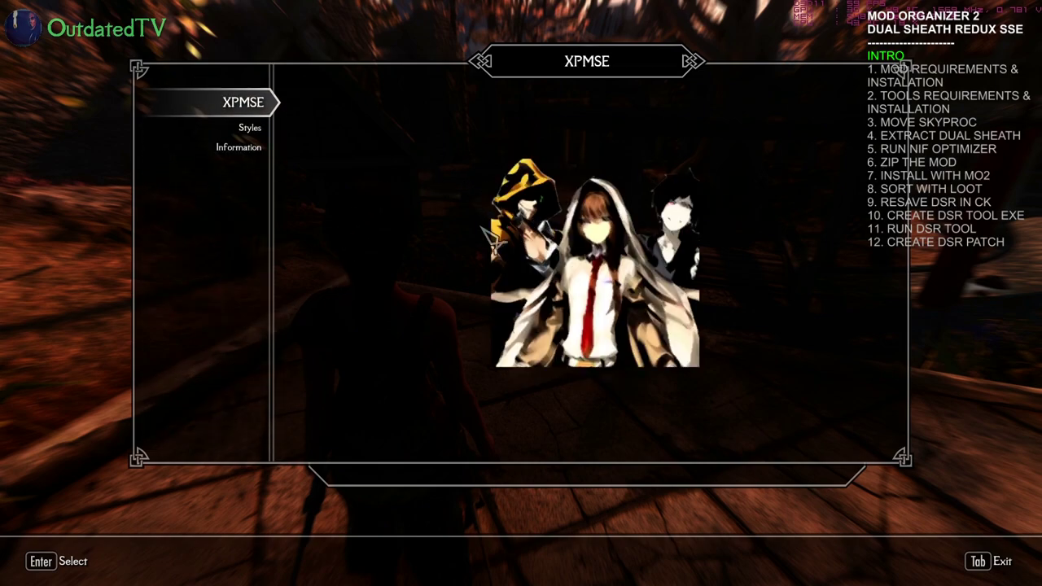
left_click(258, 128)
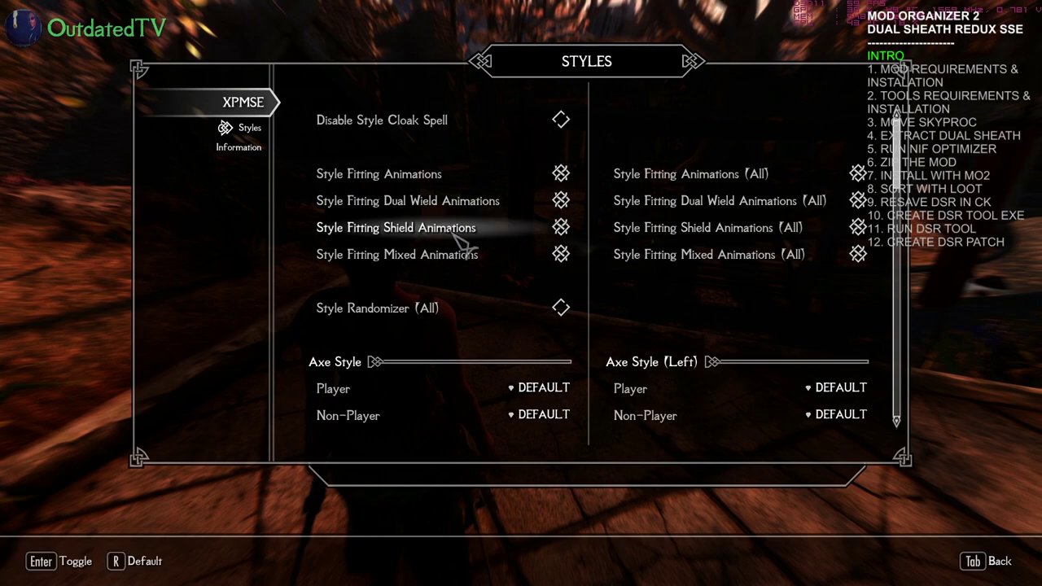
scroll(473, 289, "down", 10)
Set player and NPC Sword Style and Sword Style (Left) to Sword on Back
left_click(537, 278)
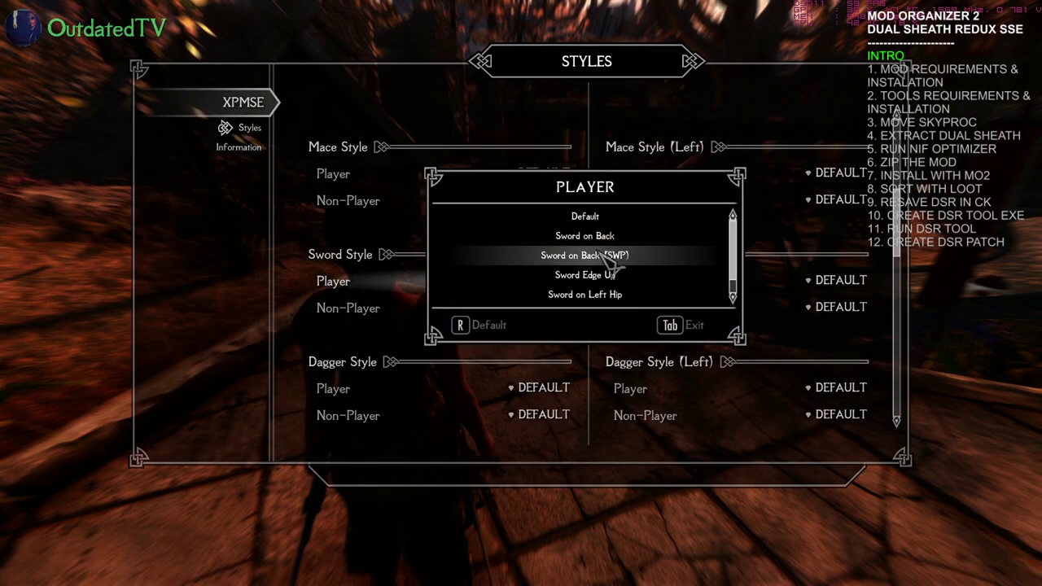
left_click(680, 325)
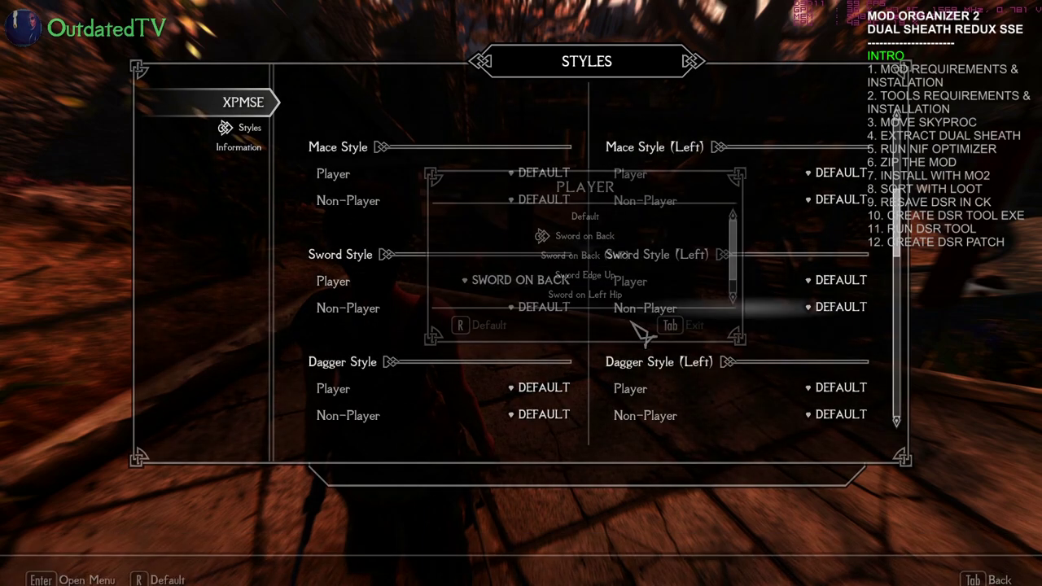
left_click(553, 309)
left_click(585, 236)
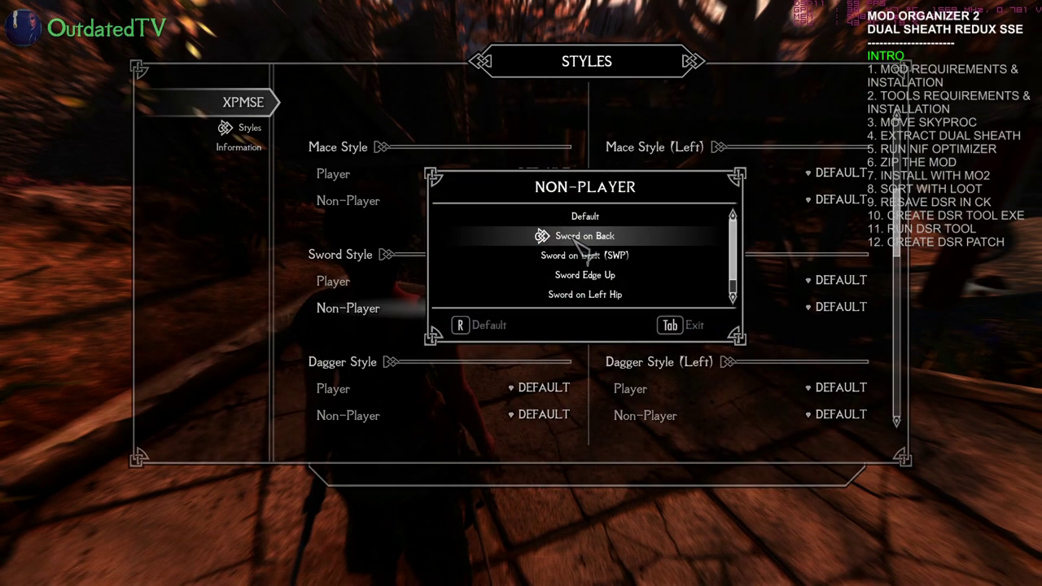
left_click(686, 325)
left_click(810, 281)
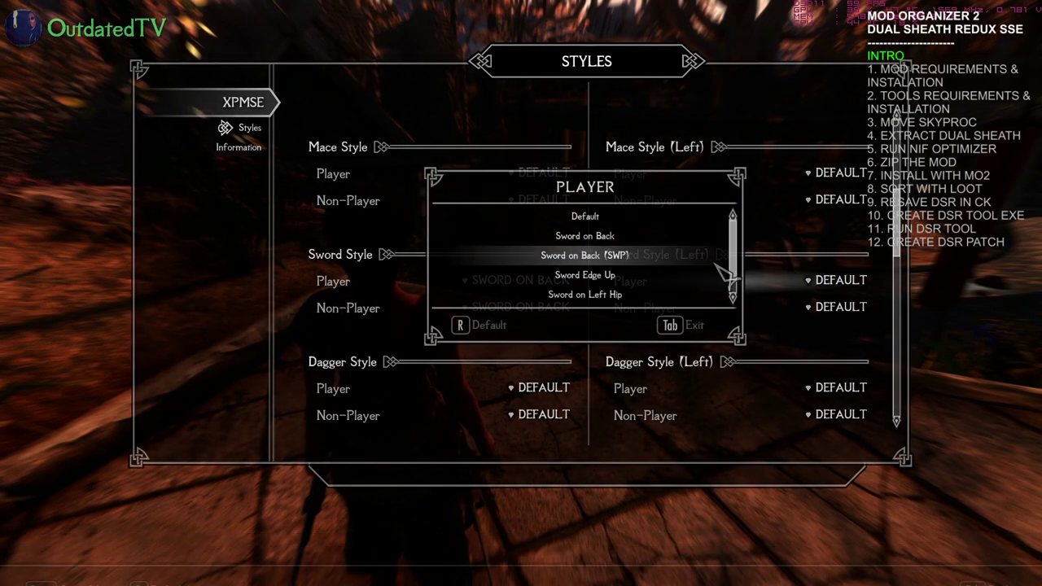
left_click(627, 235)
left_click(680, 324)
left_click(867, 320)
left_click(584, 235)
left_click(686, 325)
Set the player and NPC dagger styles to Dagger on Back Hip
scroll(596, 342, "down", 2)
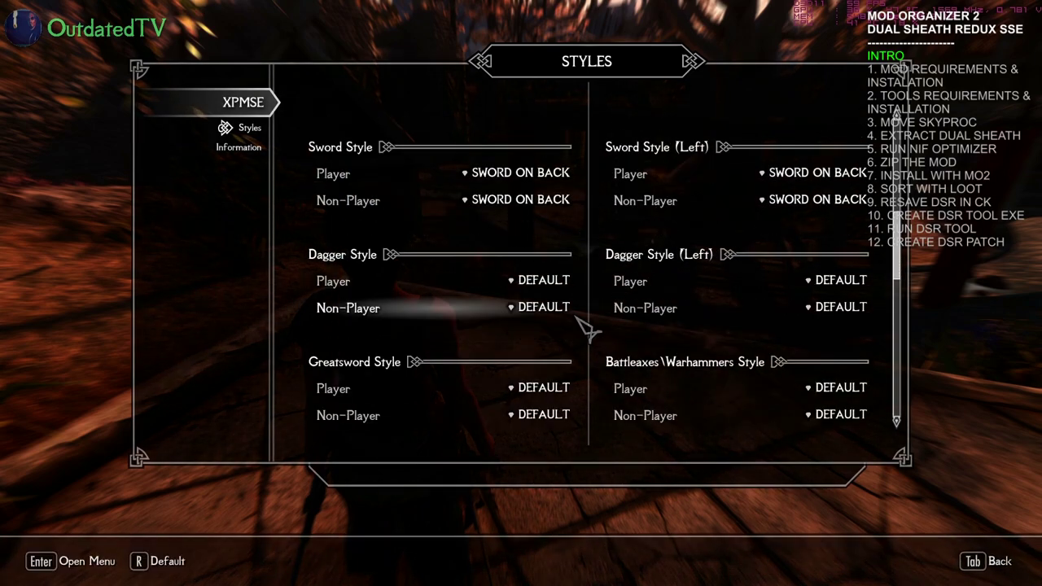
left_click(554, 281)
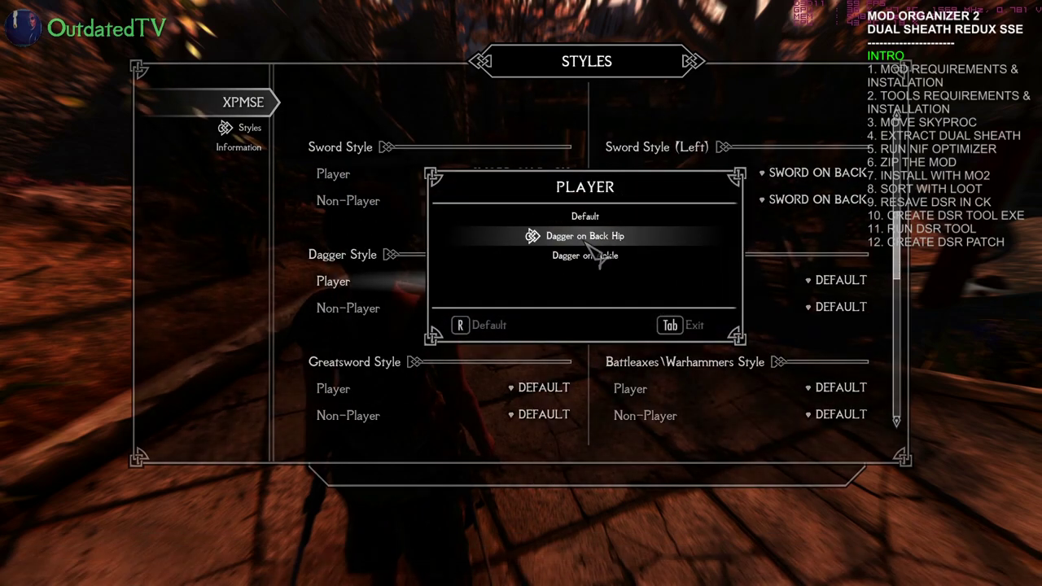
left_click(588, 243)
left_click(716, 285)
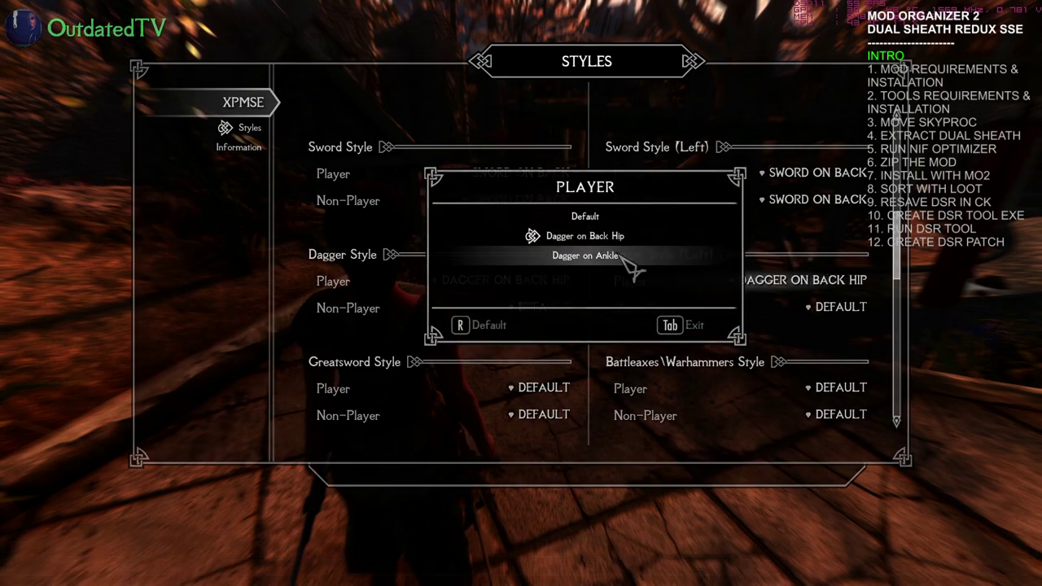
left_click(802, 307)
left_click(585, 235)
left_click(517, 309)
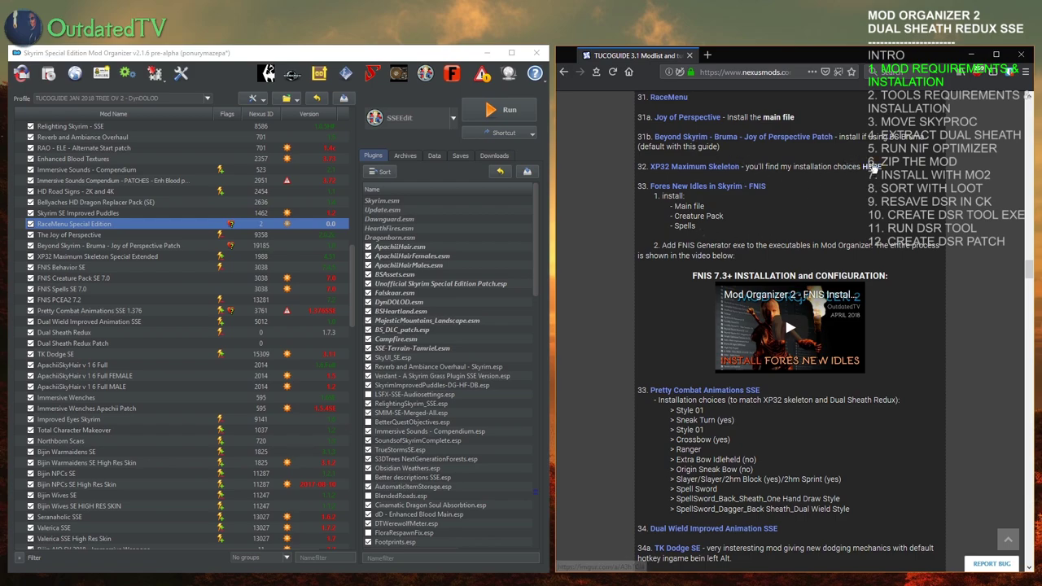
left_click(872, 167)
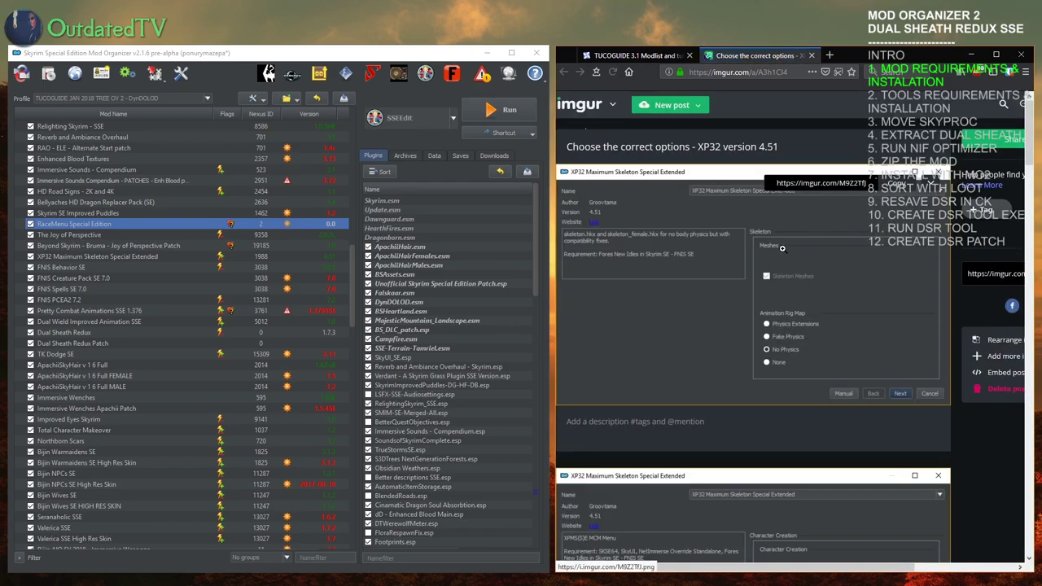
key("Down")
key("Down")
key("Down")
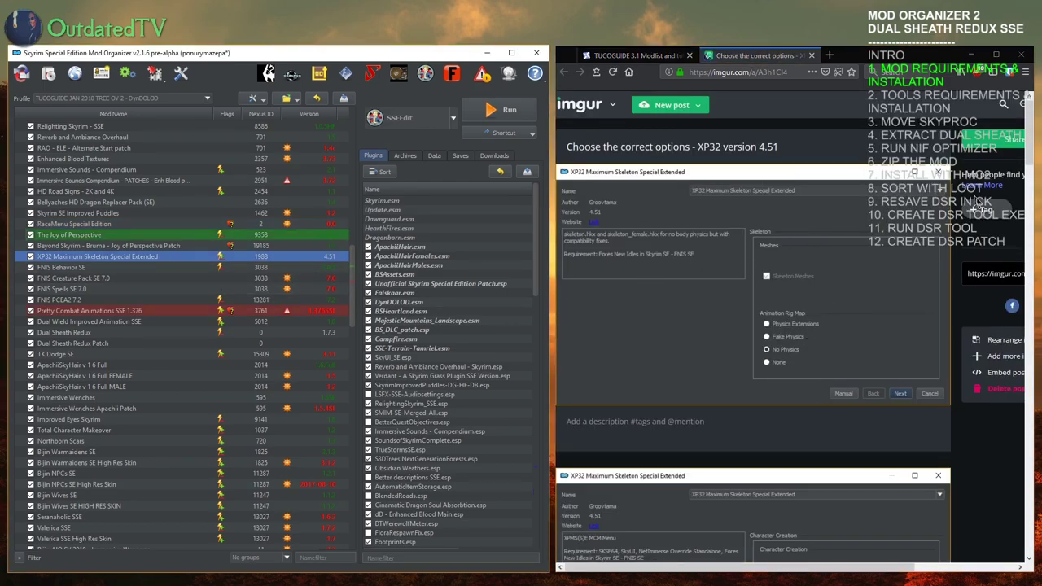
scroll(1003, 301, "down", 5)
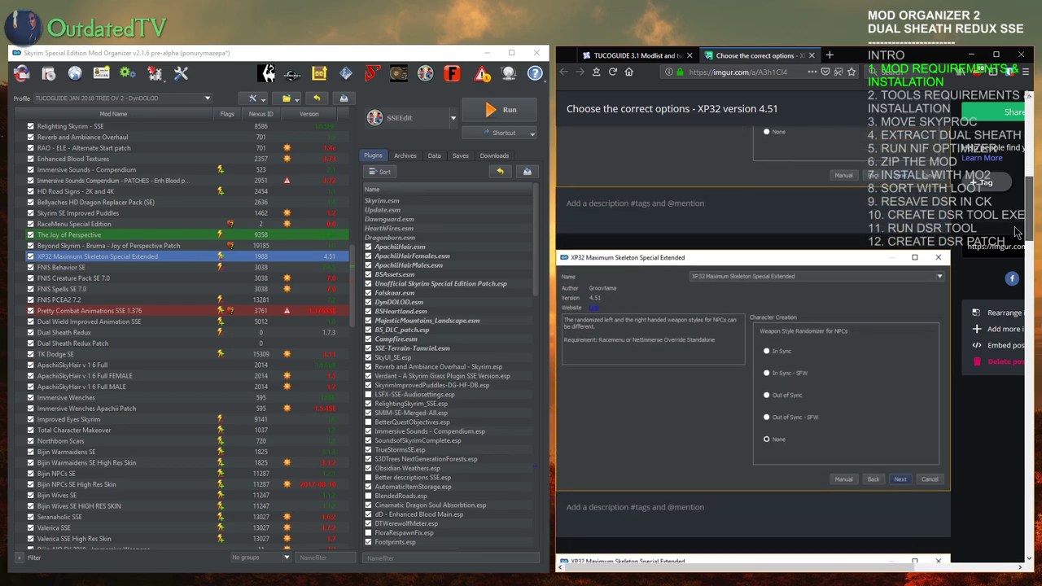
scroll(1004, 301, "down", 10)
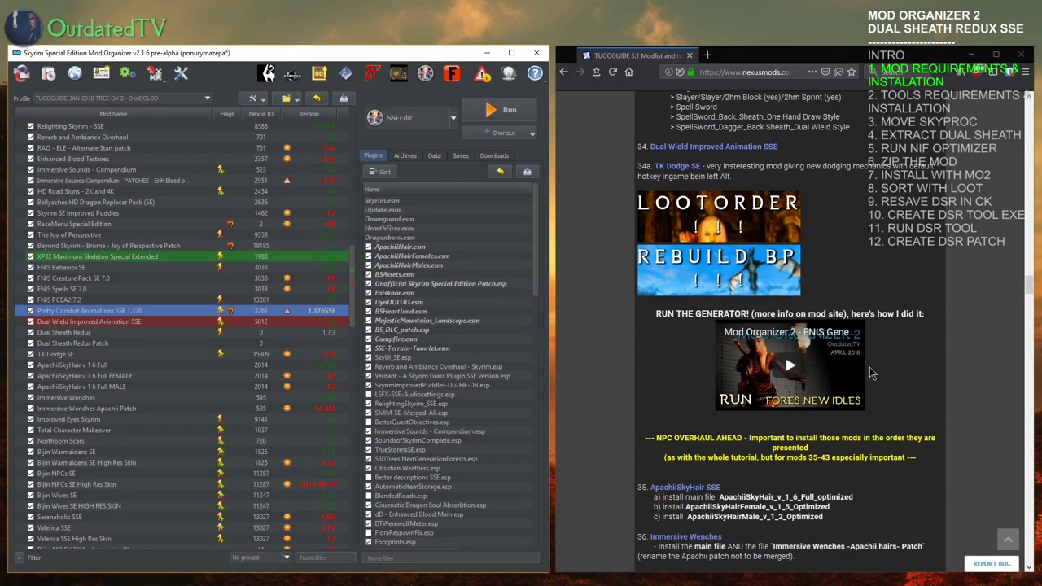
scroll(871, 432, "up", 3)
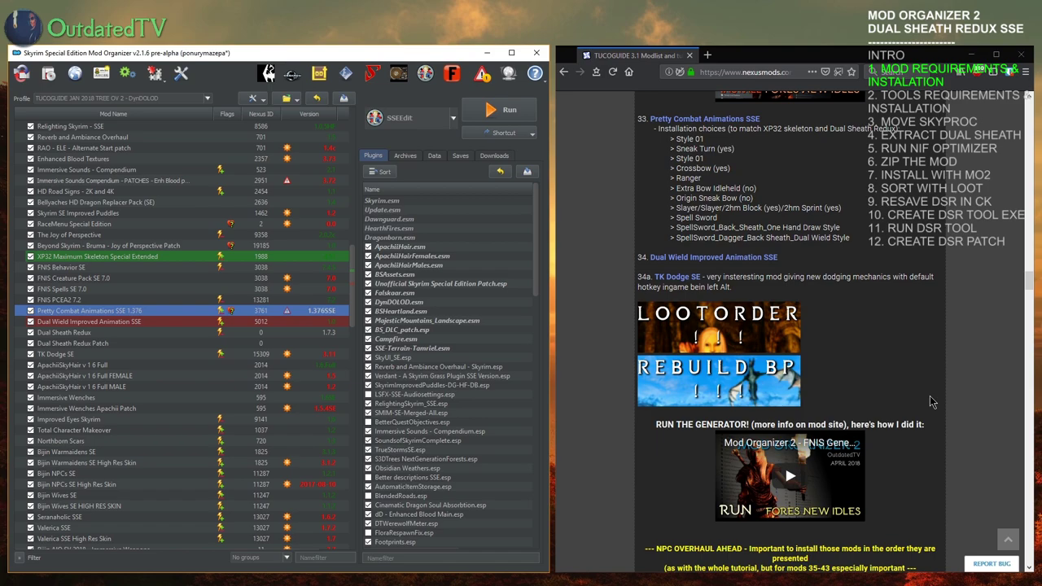
scroll(932, 402, "up", 4)
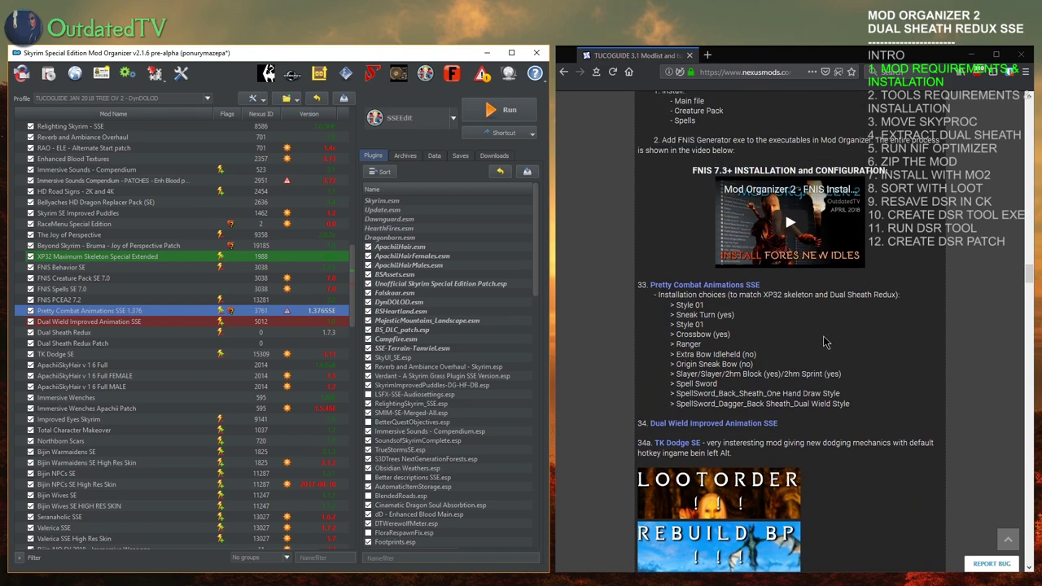
scroll(690, 334, "up", 4)
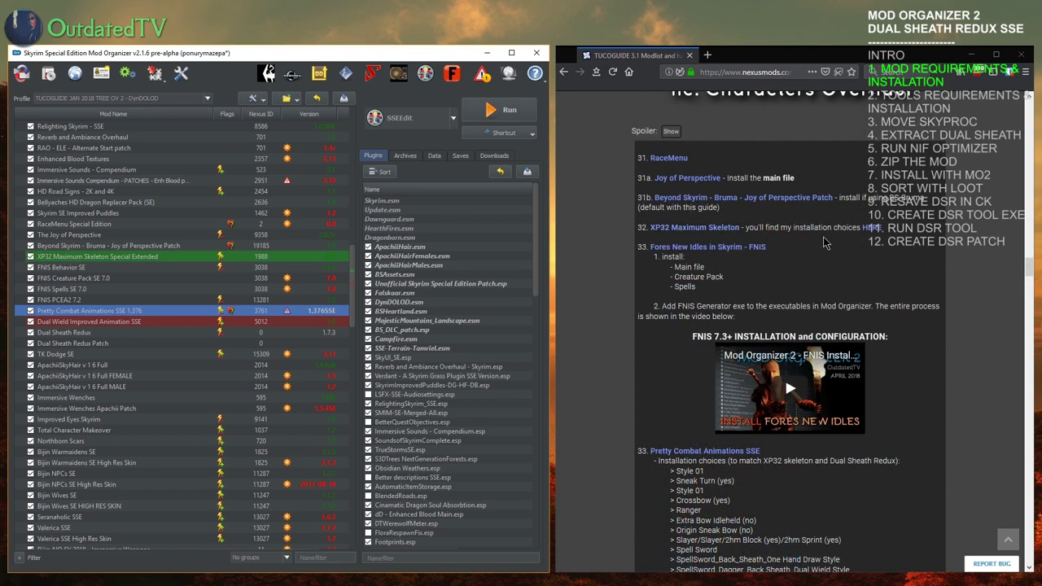
scroll(826, 245, "down", 2)
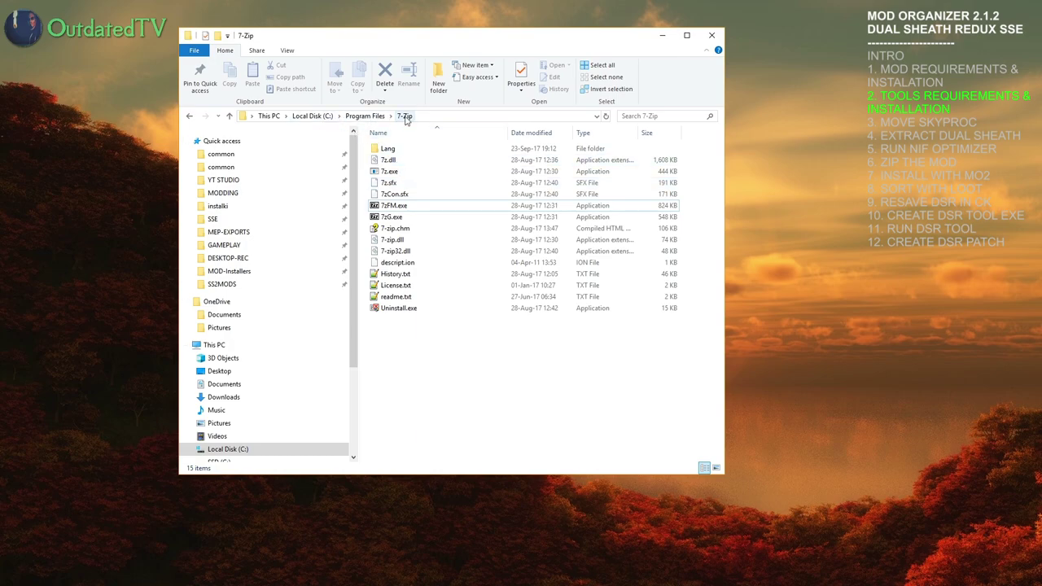
Launch 7-Zip File Manager and associate all archive types with 7-Zip for the current user
left_click(392, 159)
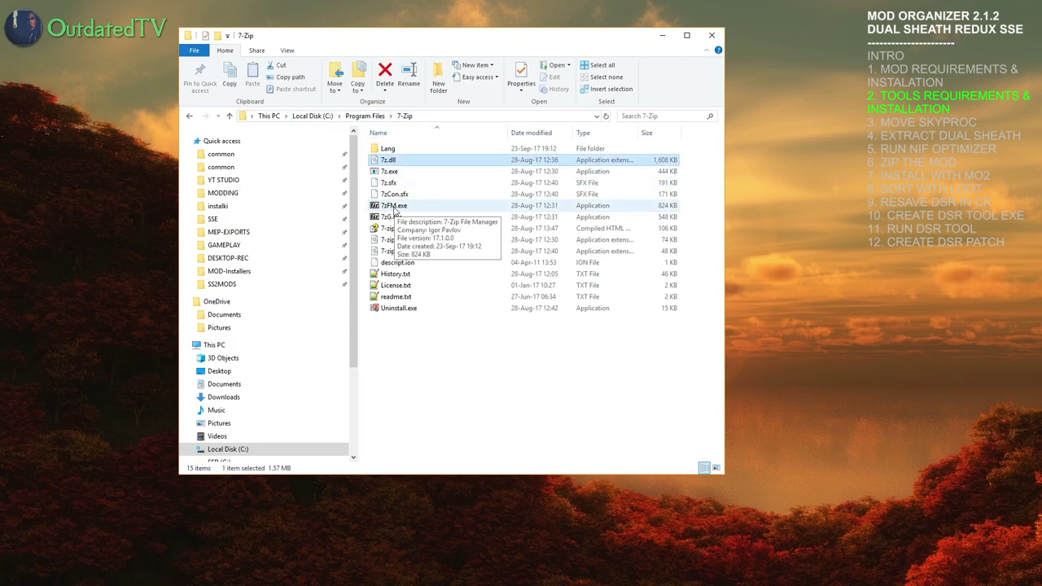
right_click(393, 210)
mouse_move(462, 356)
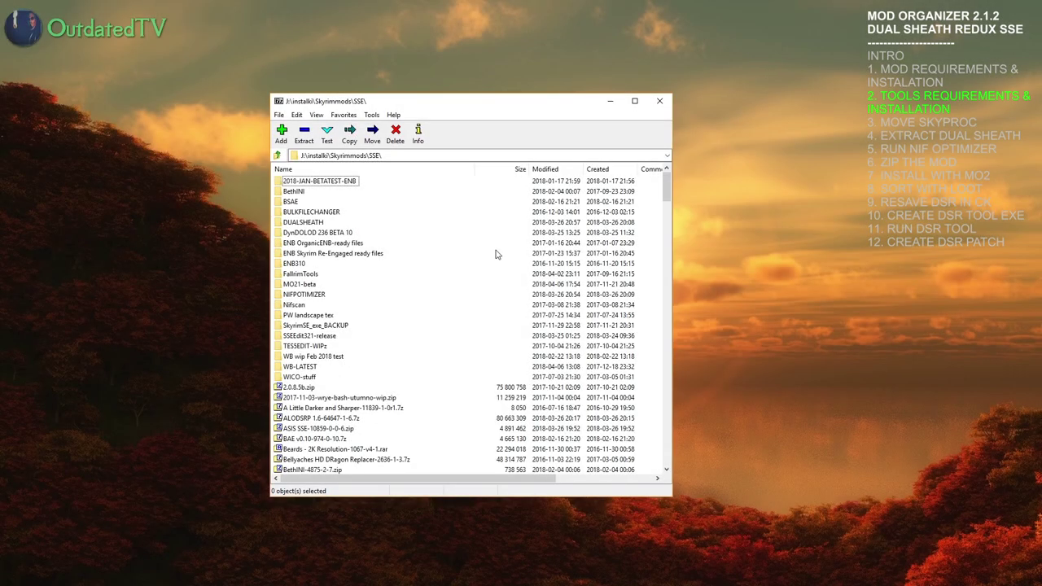
left_click(372, 115)
left_click(382, 130)
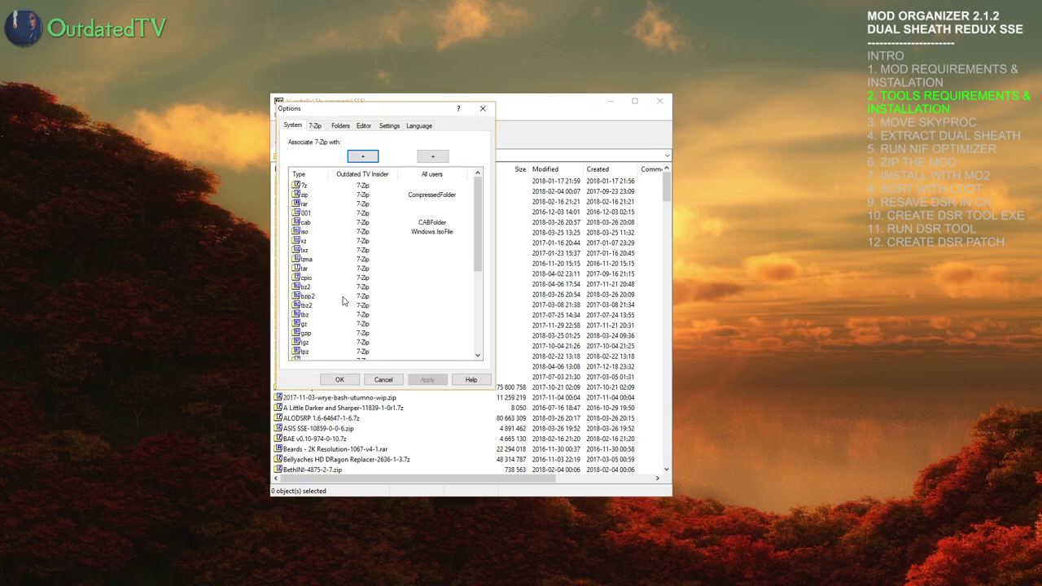
left_click(350, 157)
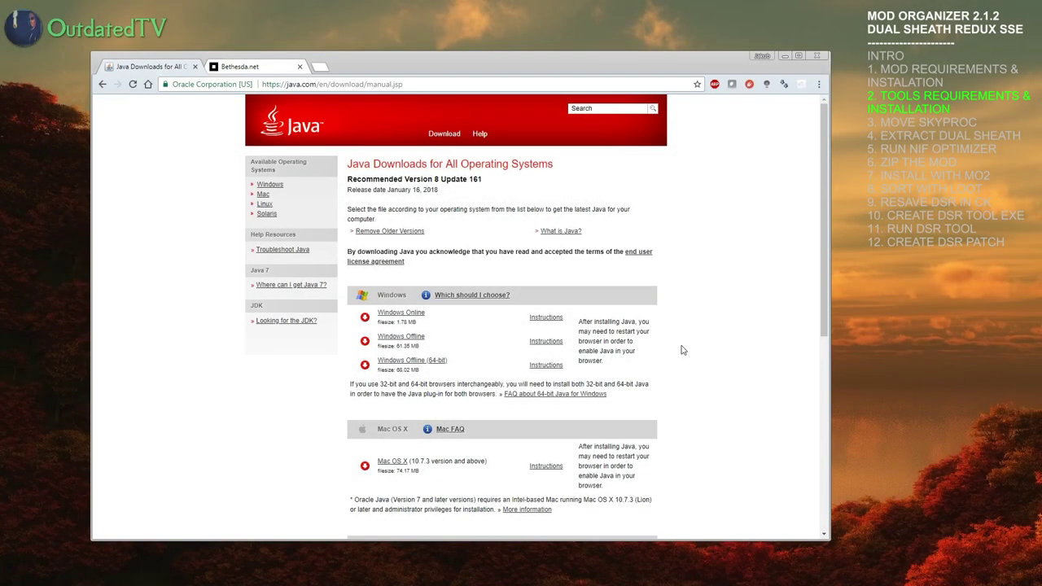
Switch Chrome from the Java downloads tab to the Bethesda.net dashboard tab
key("ctrl+Tab")
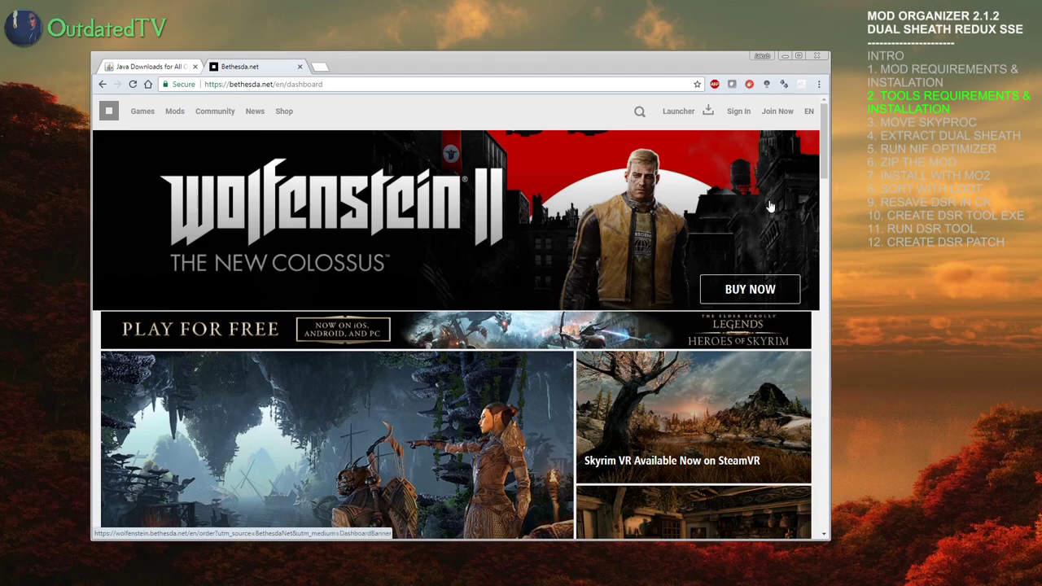
Download the Bethesda.net Launcher and sign in with the account password
left_click(704, 118)
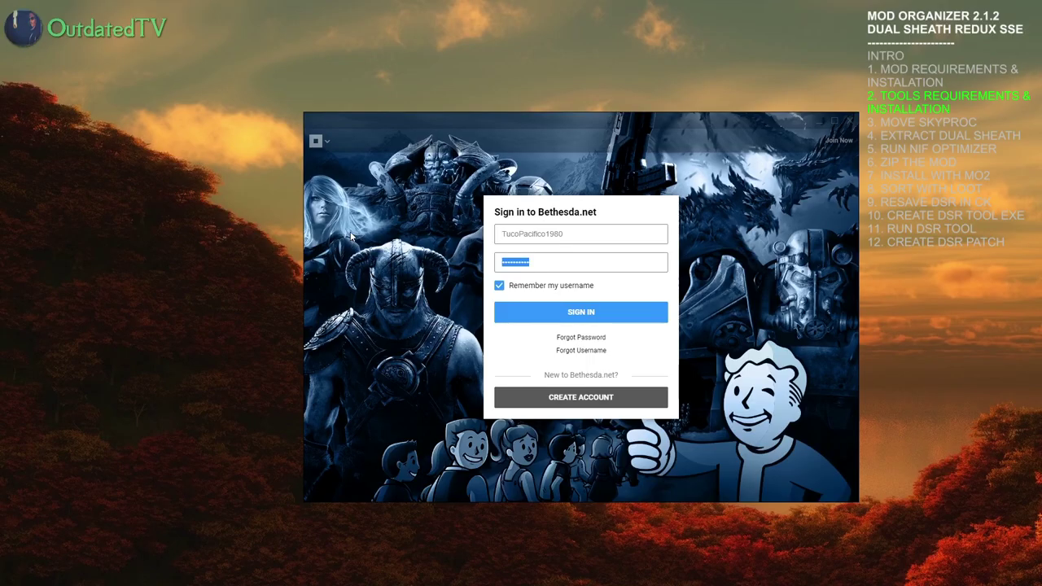
type("•••••••••")
left_click(504, 316)
Accept the privacy policy and go to the Creation Kit: Skyrim page
left_click(525, 355)
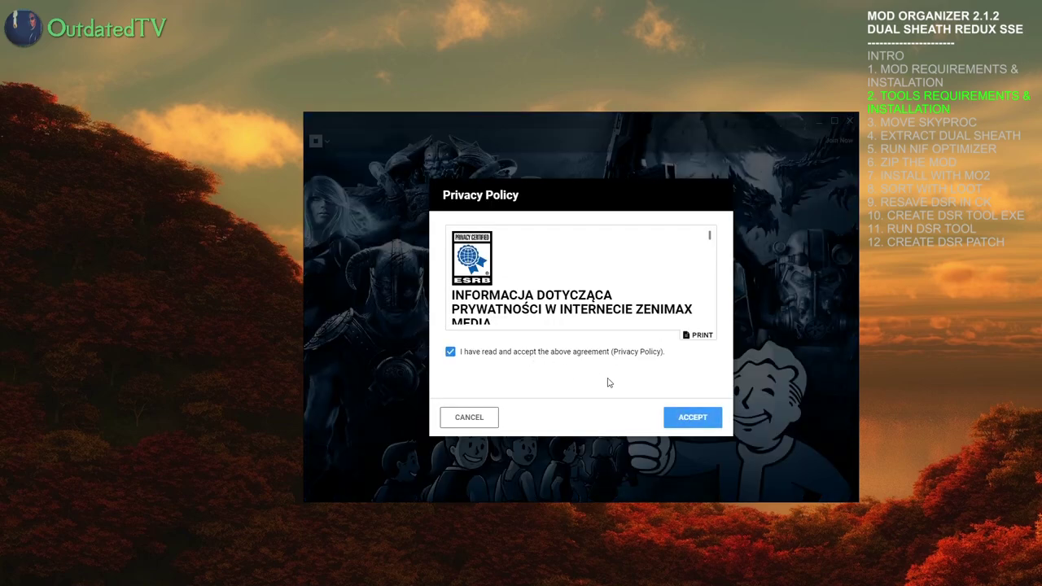
left_click(692, 419)
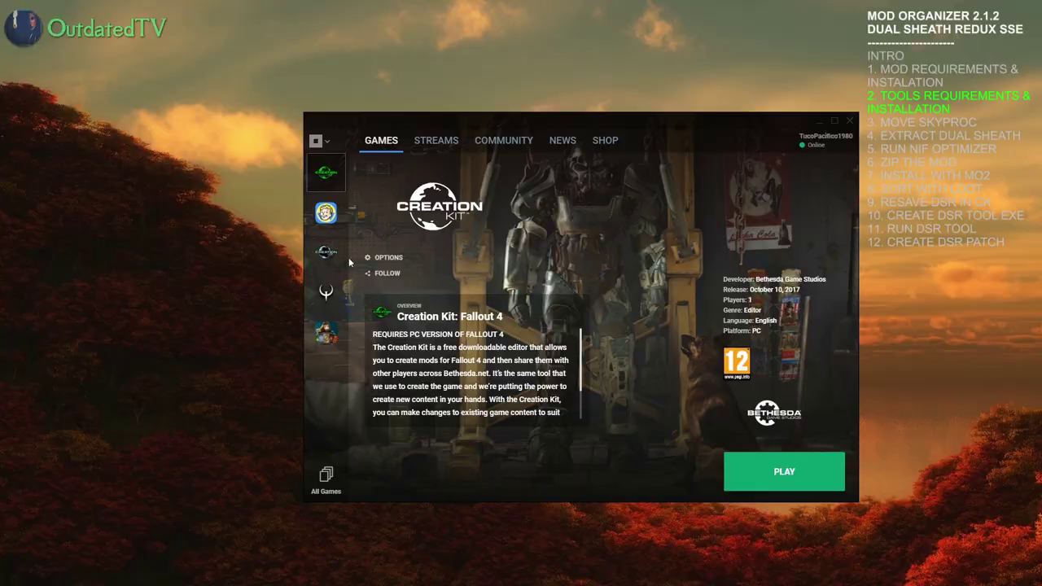
left_click(343, 257)
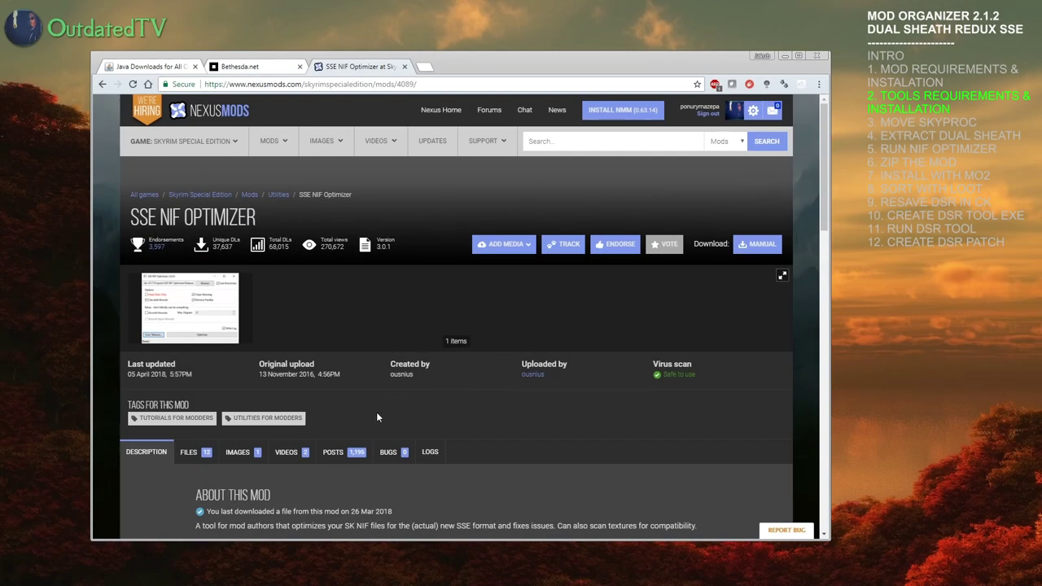
Show the FILES list on the SSE NIF Optimizer Nexus Mods page
left_click(190, 452)
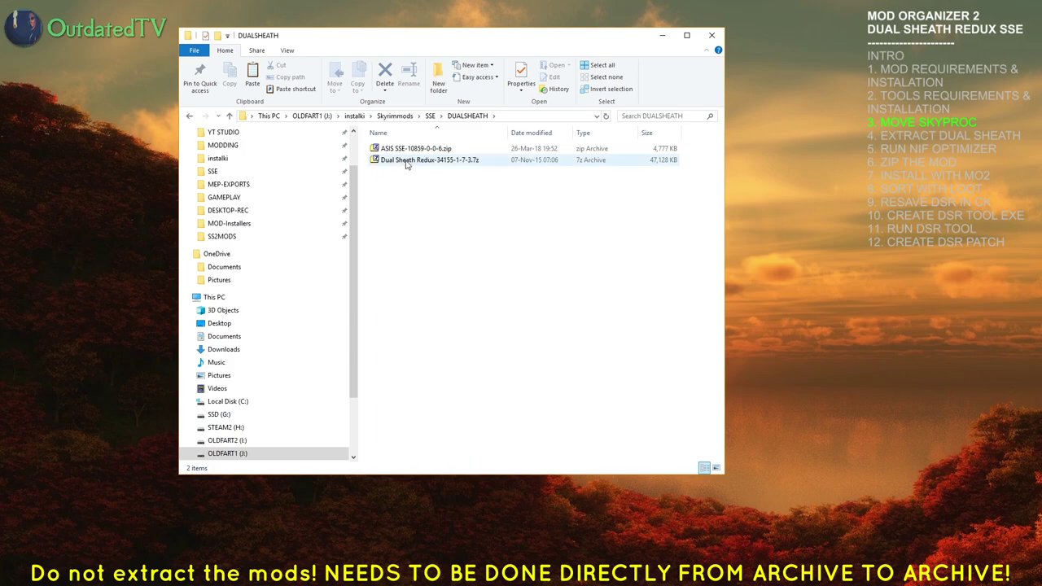
Open the Dual Sheath Redux and ASIS SSE archives in side-by-side 7-Zip windows
double_click(407, 161)
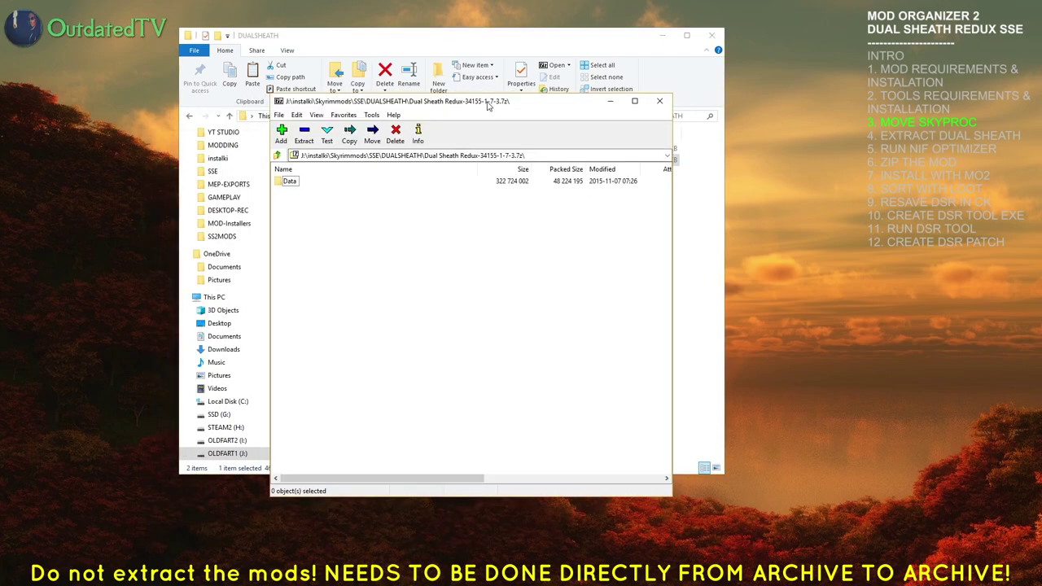
left_click_drag(489, 105, 325, 163)
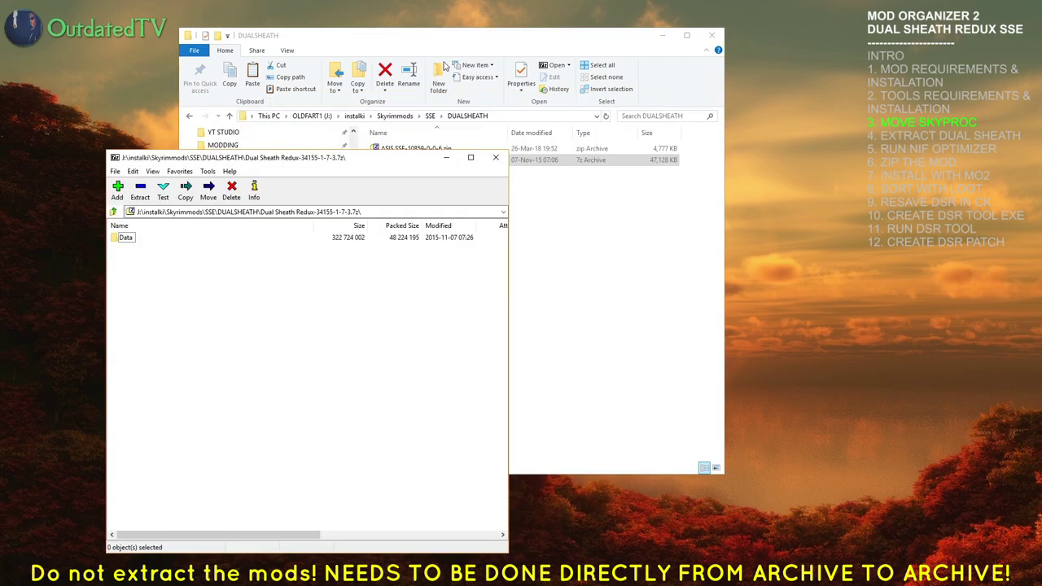
left_click(446, 63)
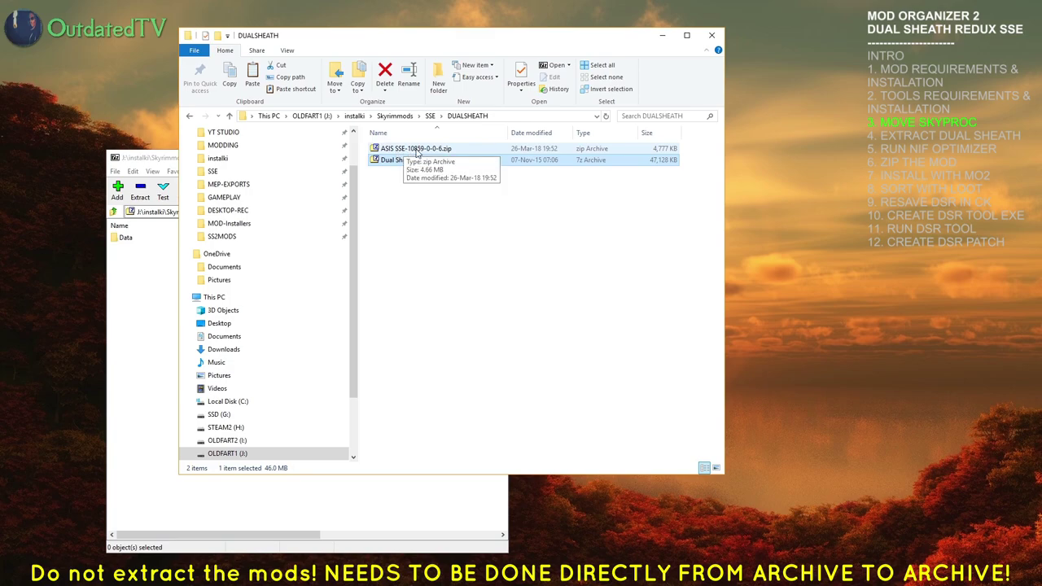
double_click(405, 150)
left_click_drag(404, 106, 663, 159)
left_click(663, 35)
left_click(223, 163)
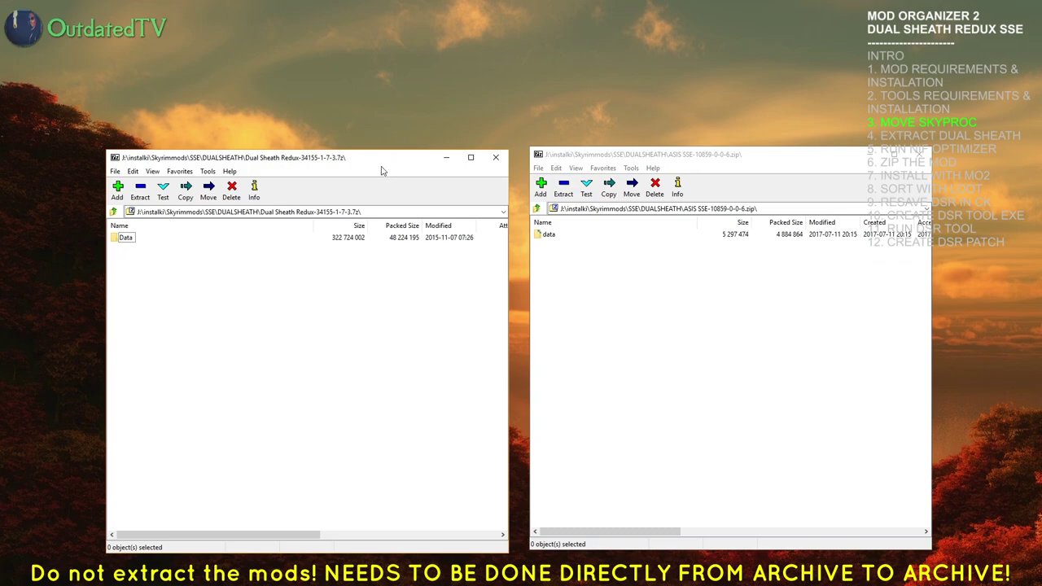
Browse Data > 000 Base Mod > SkyProc Patchers > Dual Sheath Redux Patch.jar on the left
double_click(126, 238)
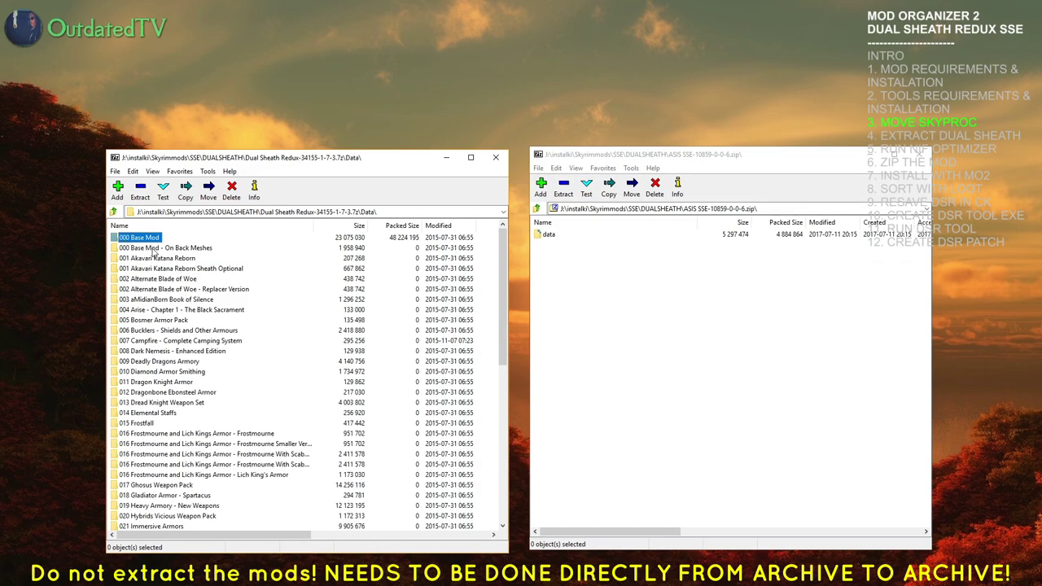
double_click(140, 237)
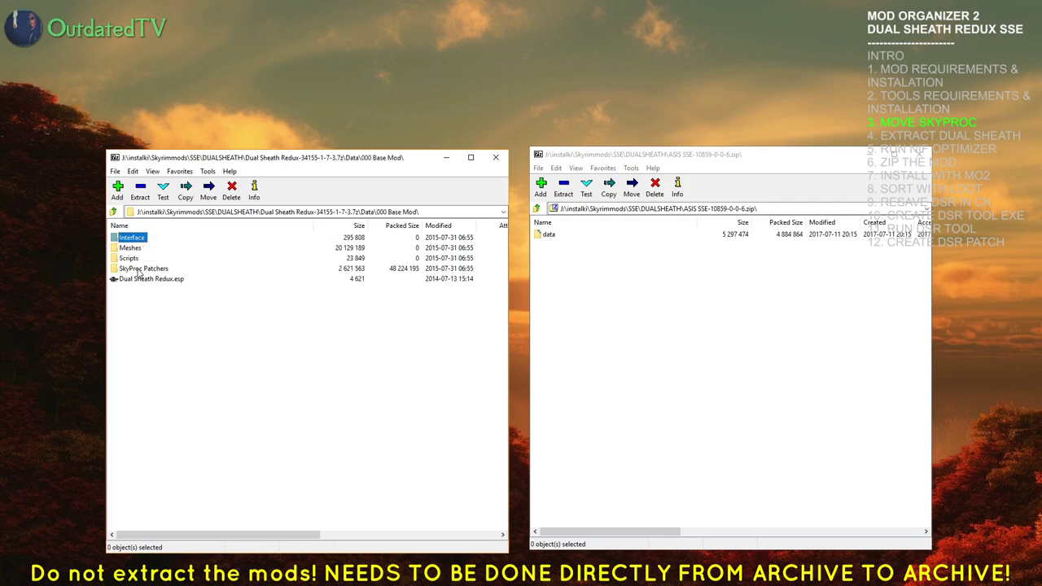
double_click(139, 269)
double_click(152, 237)
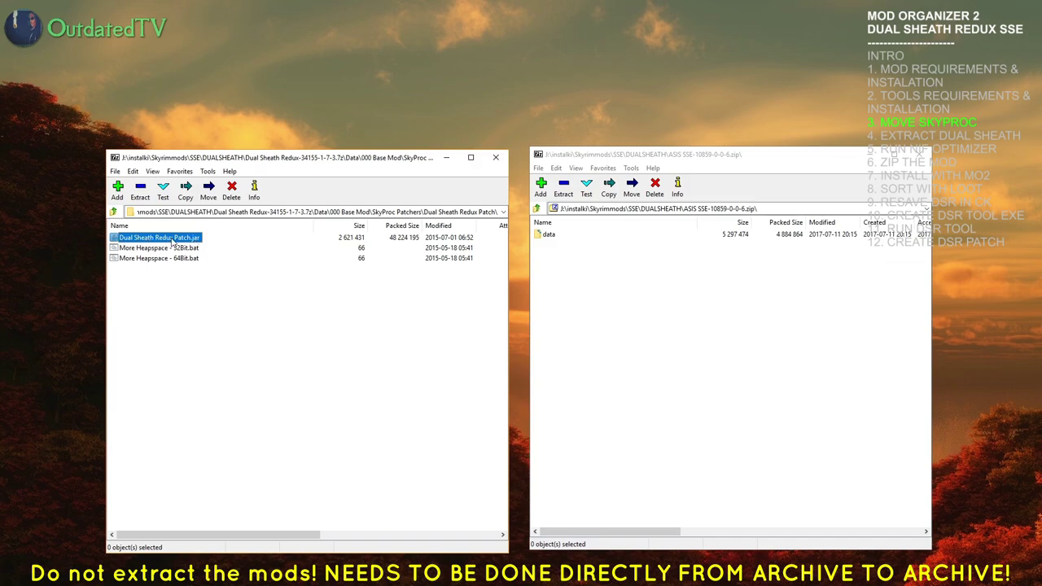
double_click(165, 242)
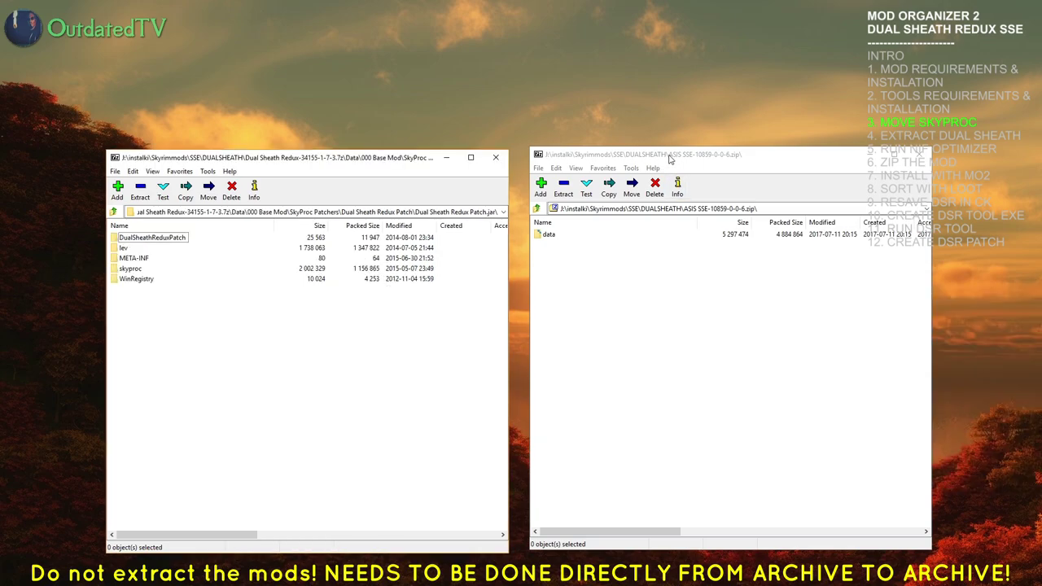
Browse the ASIS archive's data > SkyProc Patchers > ASIS > asis.jar on the right
double_click(549, 235)
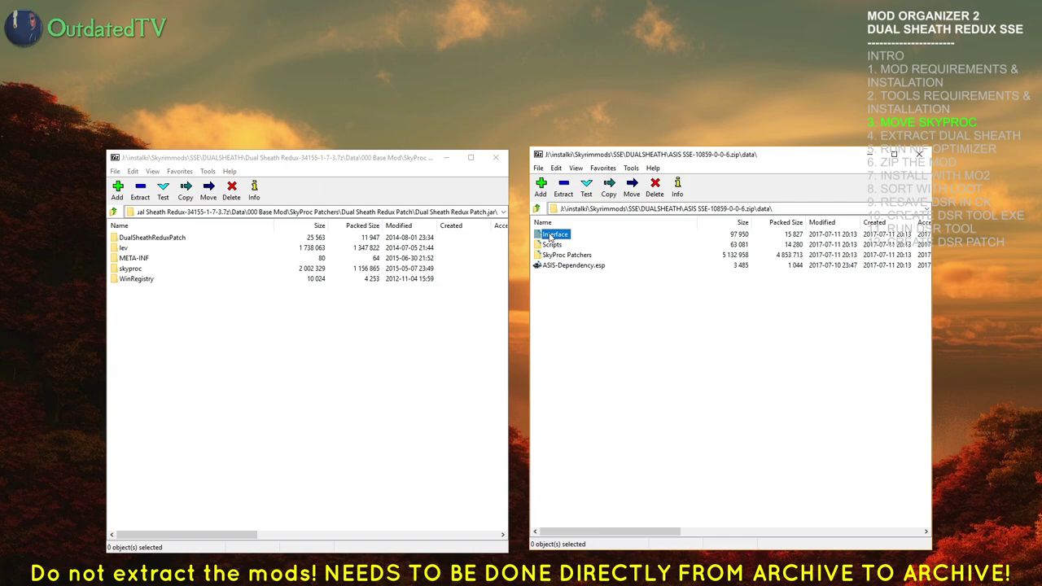
double_click(567, 255)
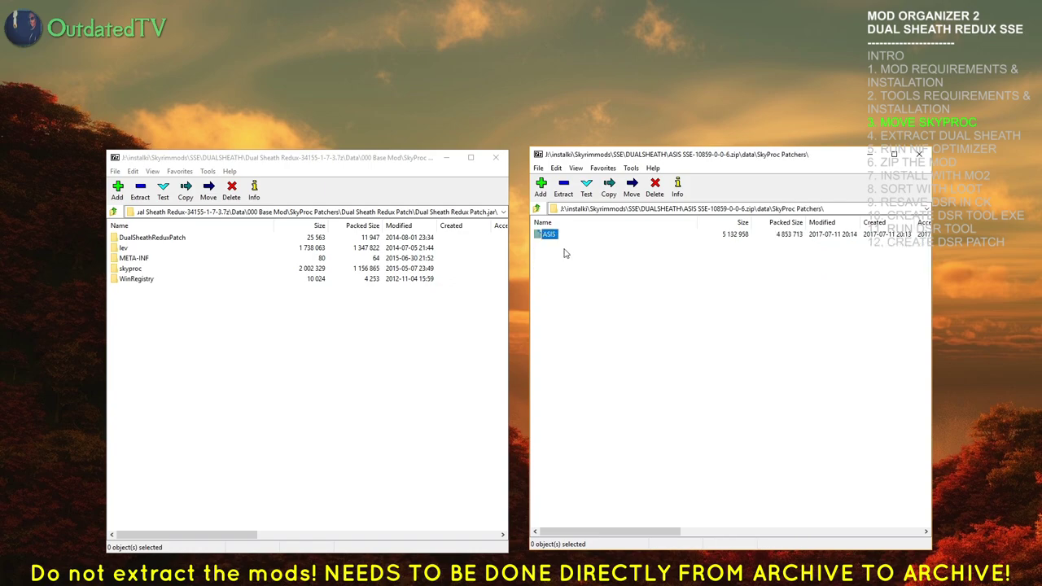
double_click(549, 235)
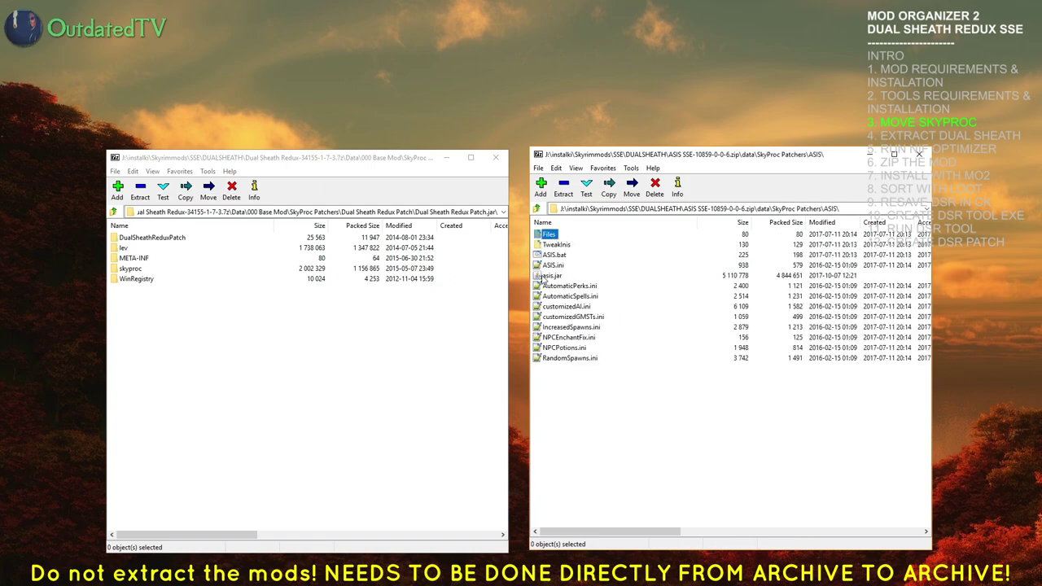
double_click(554, 276)
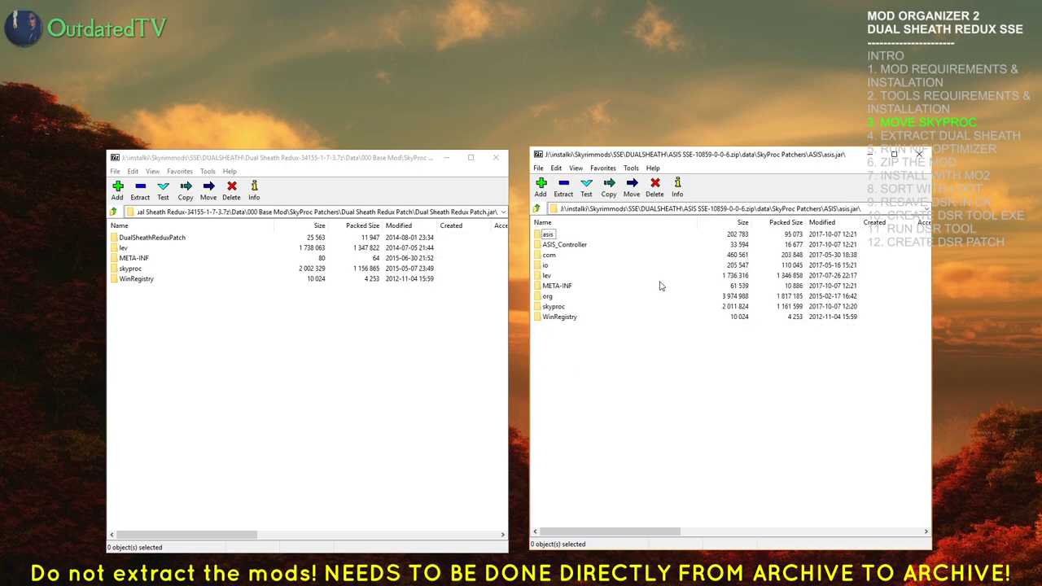
Delete the old skyproc folder from Dual Sheath Redux Patch.jar
left_click(240, 161)
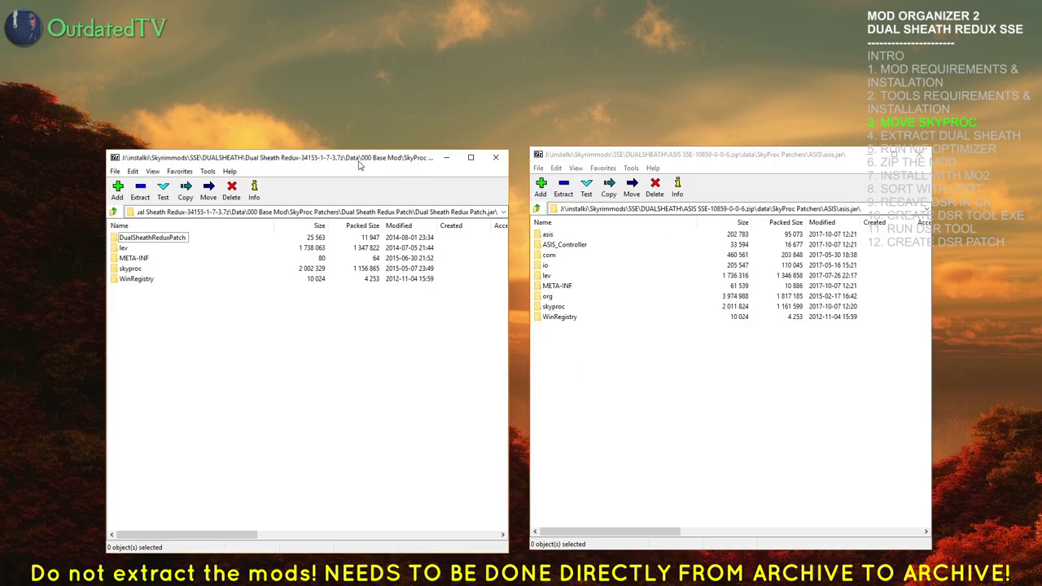
left_click(130, 269)
key("Delete")
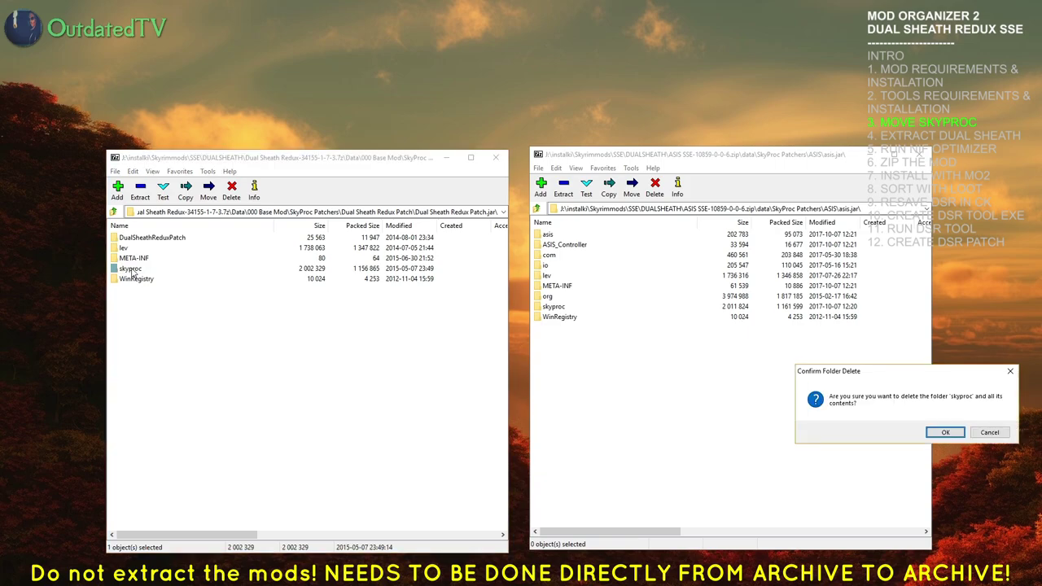
left_click_drag(844, 373, 346, 334)
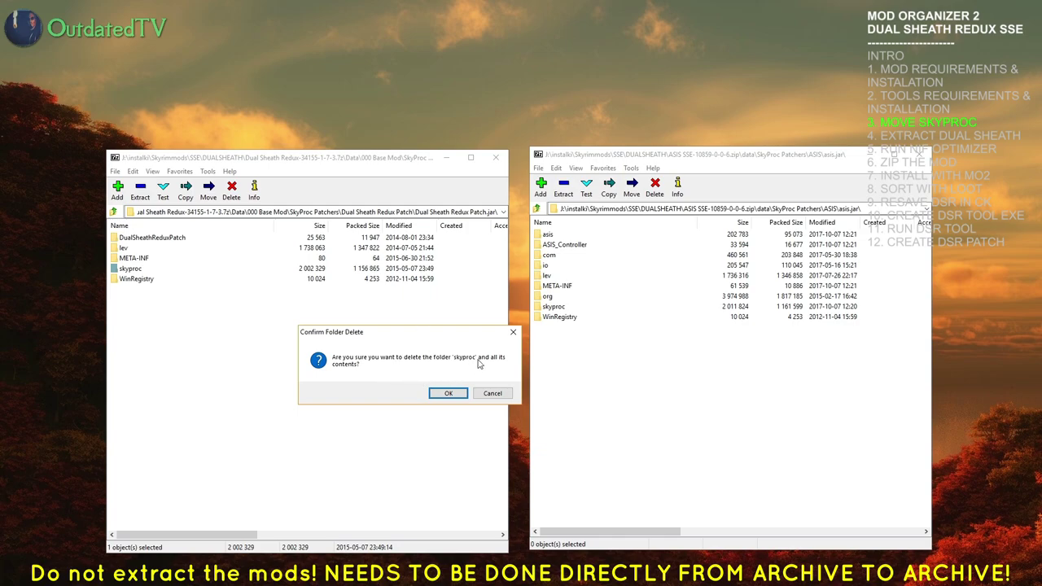
left_click(450, 393)
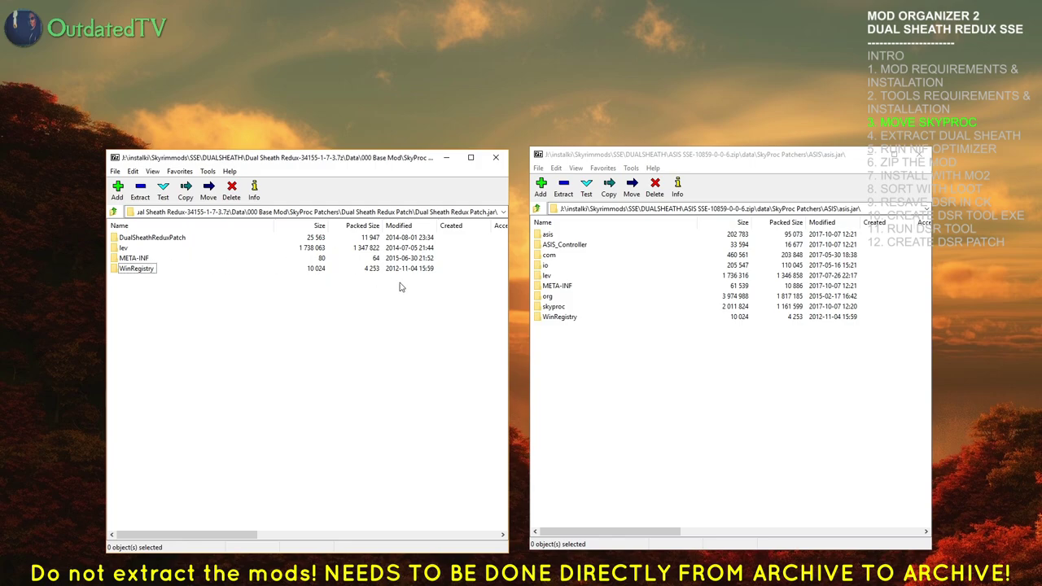
Copy the skyproc folder from asis.jar into Dual Sheath Redux Patch.jar
left_click(678, 157)
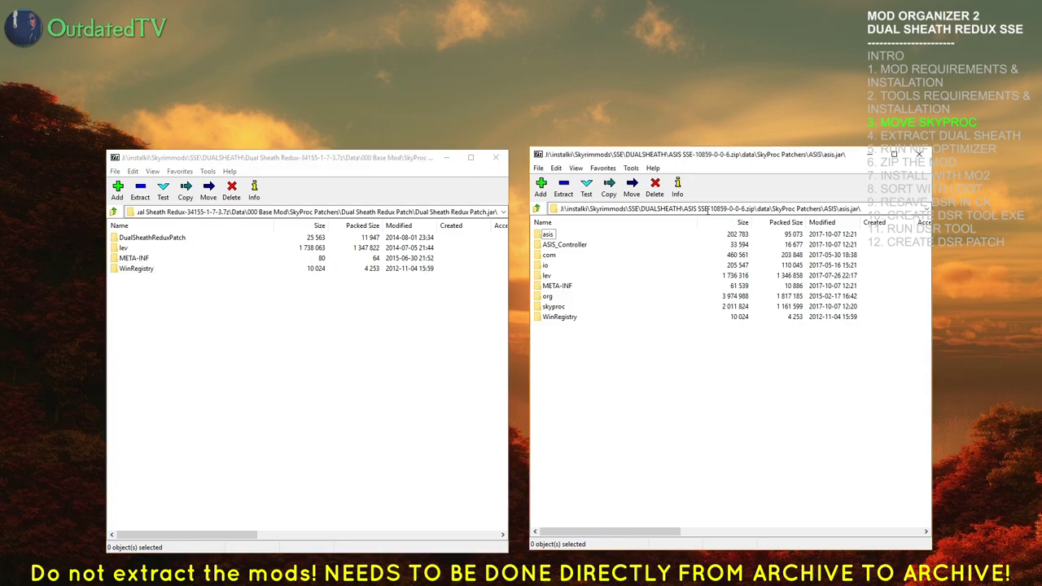
left_click(553, 307)
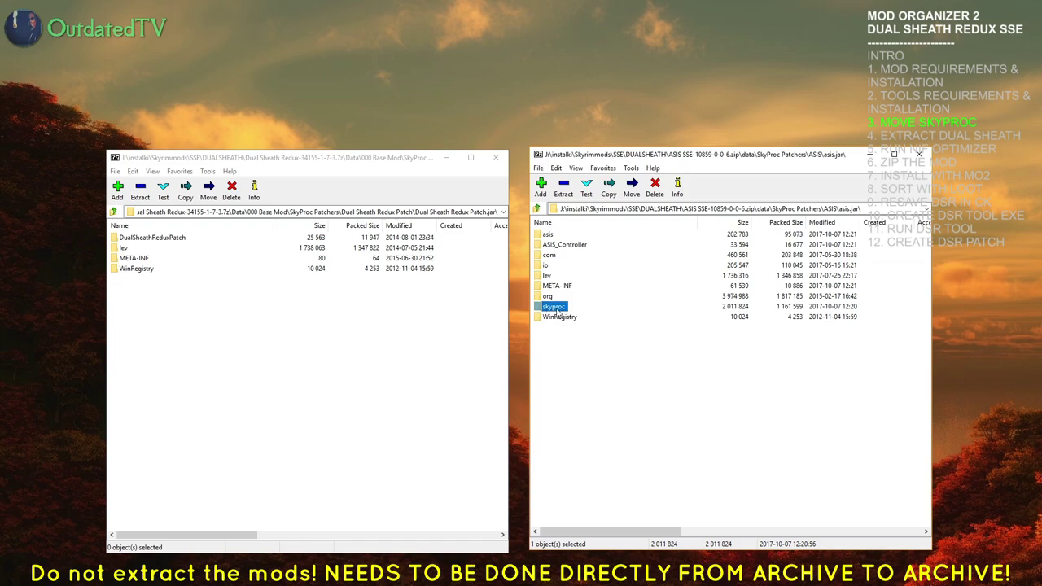
left_click_drag(562, 313, 138, 303)
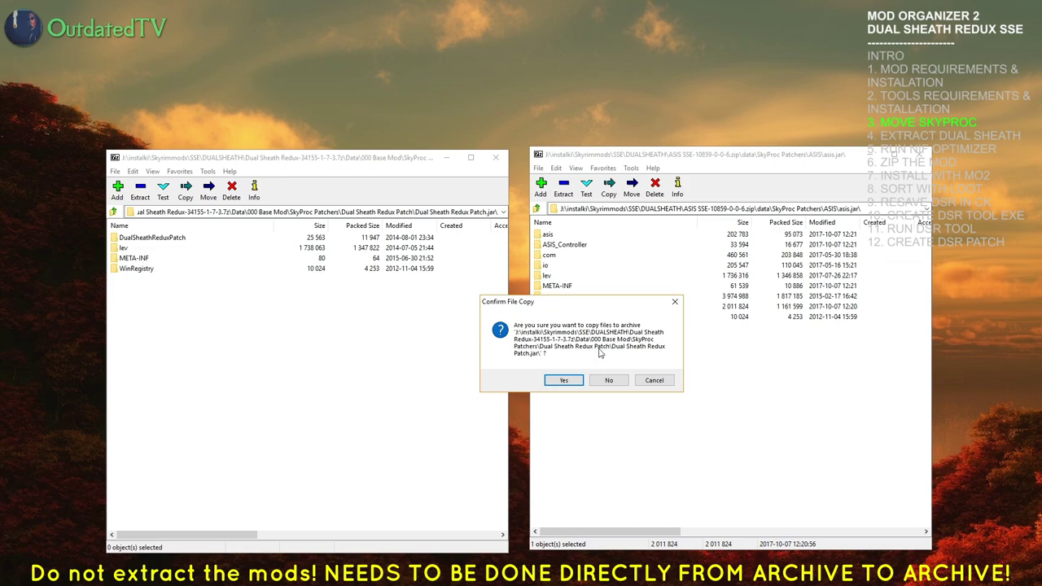
left_click(571, 380)
Close both 7-Zip windows and confirm updating the modified patch jar in the archive
left_click(919, 155)
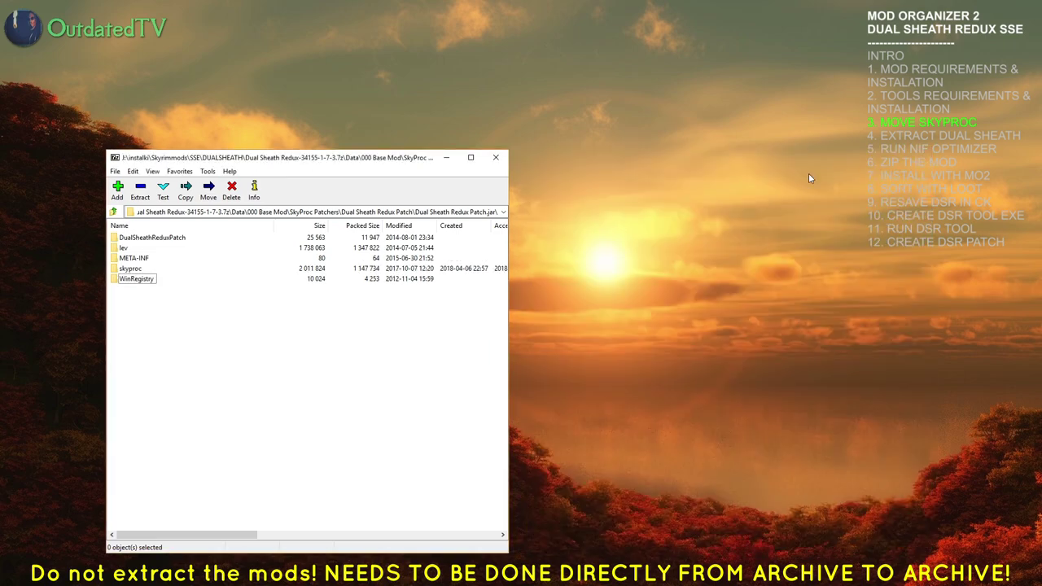
left_click(495, 158)
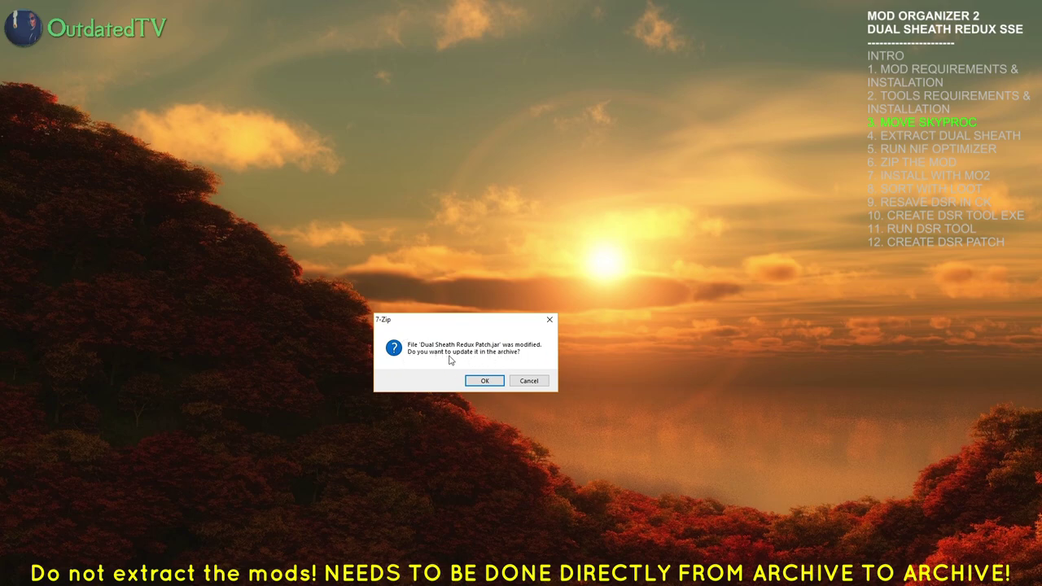
left_click(484, 380)
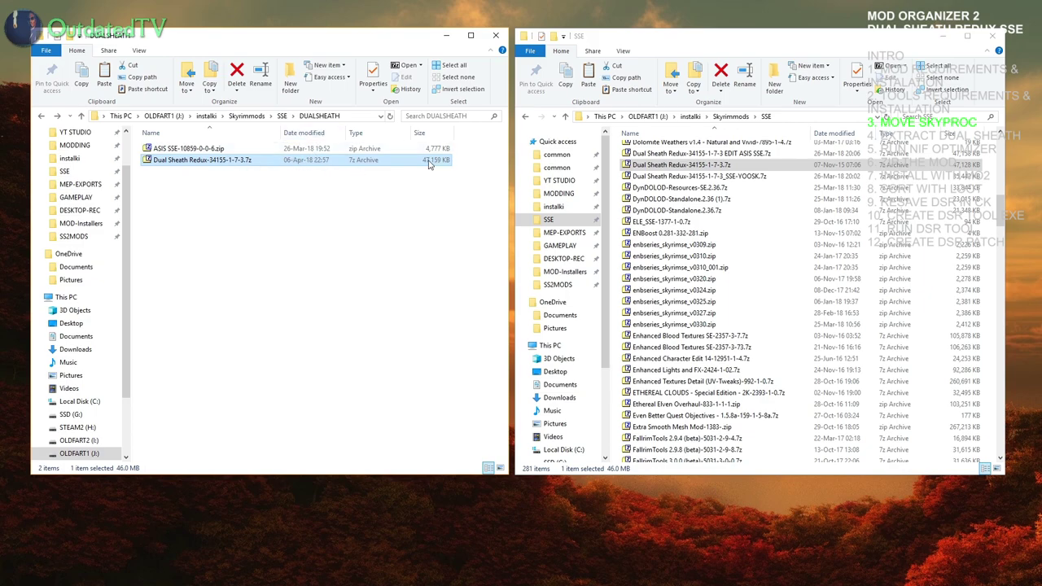
Rename the edited archive to Dual Sheath Redux-34155-1-7-3-ASIS EDIT1.7z
mouse_move(429, 165)
left_mouse_down()
mouse_move(435, 132)
mouse_move(428, 161)
left_mouse_up()
left_click(232, 161)
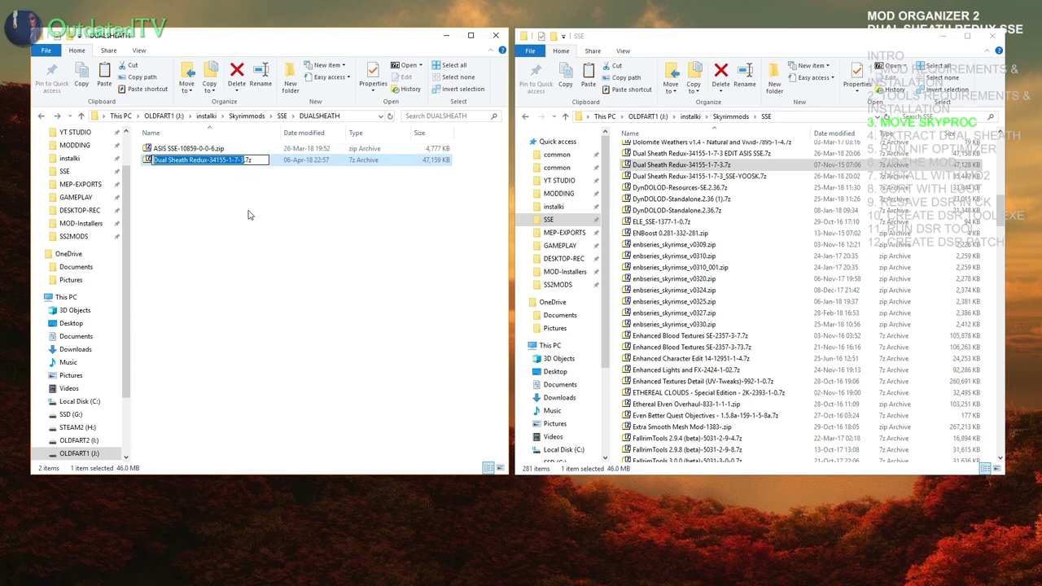
key("Left")
type("-ASIS EDIT")
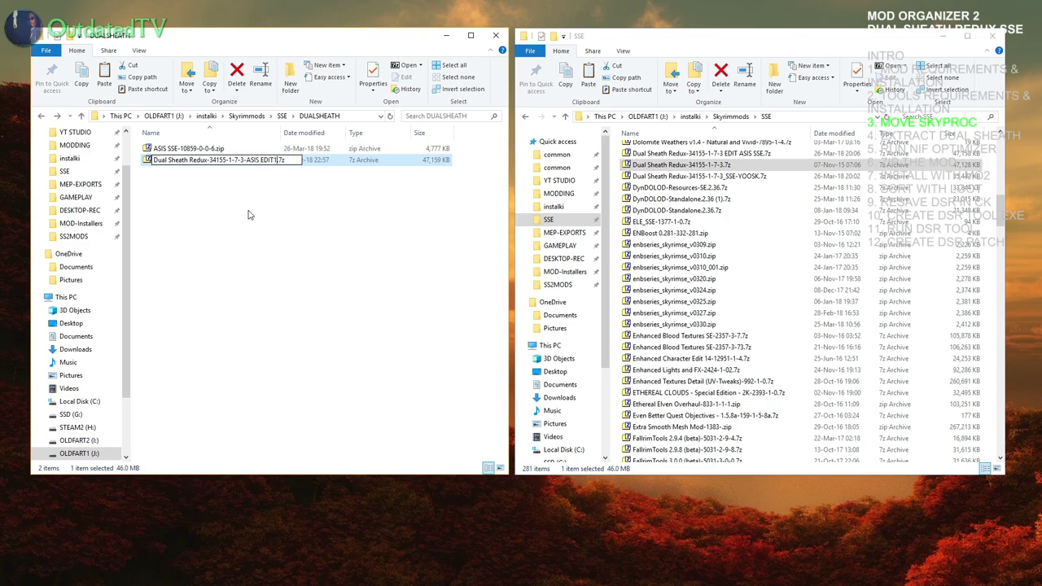
key("Return")
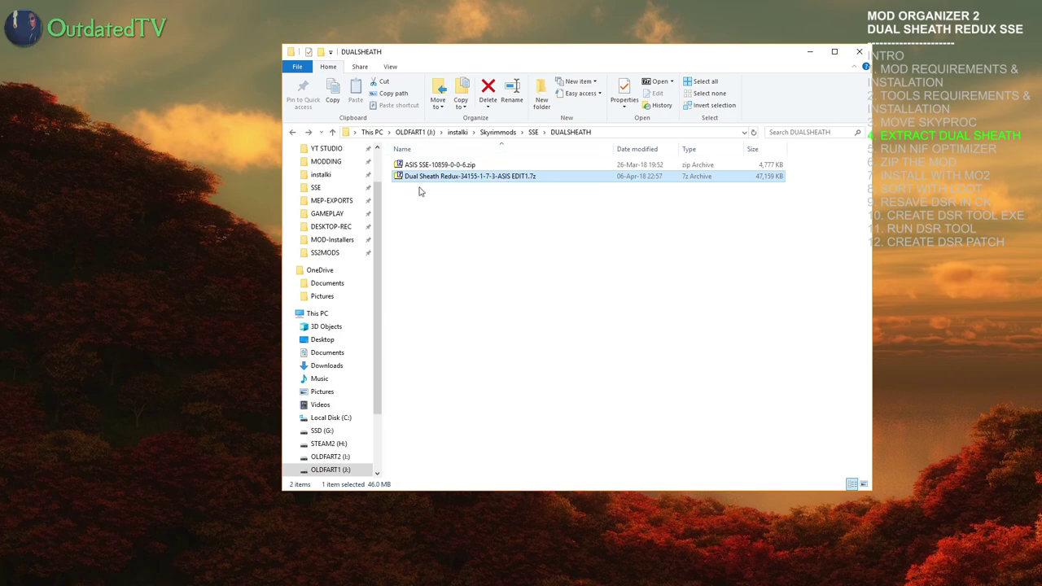
Extract the ASIS EDIT1 archive into DUALSHEATH with 7-Zip Extract Here
right_click(432, 179)
mouse_move(488, 200)
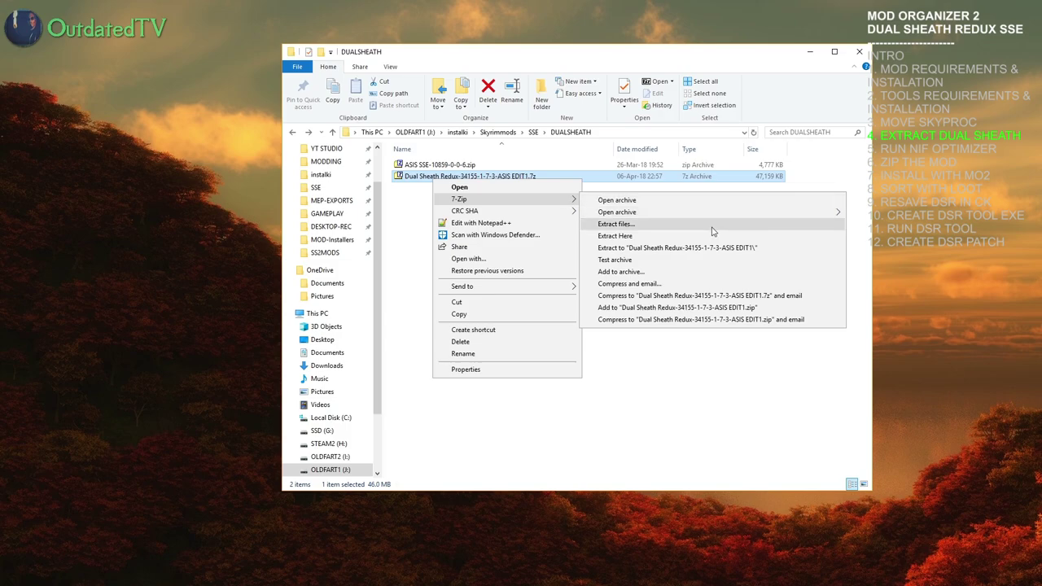
left_click(709, 235)
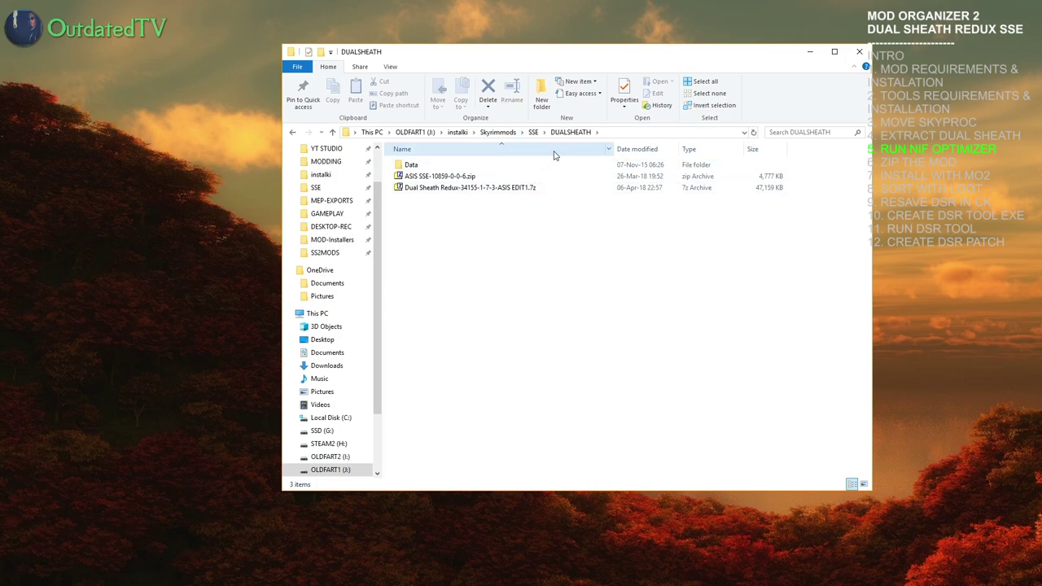
Launch SSE NIF Optimizer from the NIFPOTIMIZER folder
left_click(533, 131)
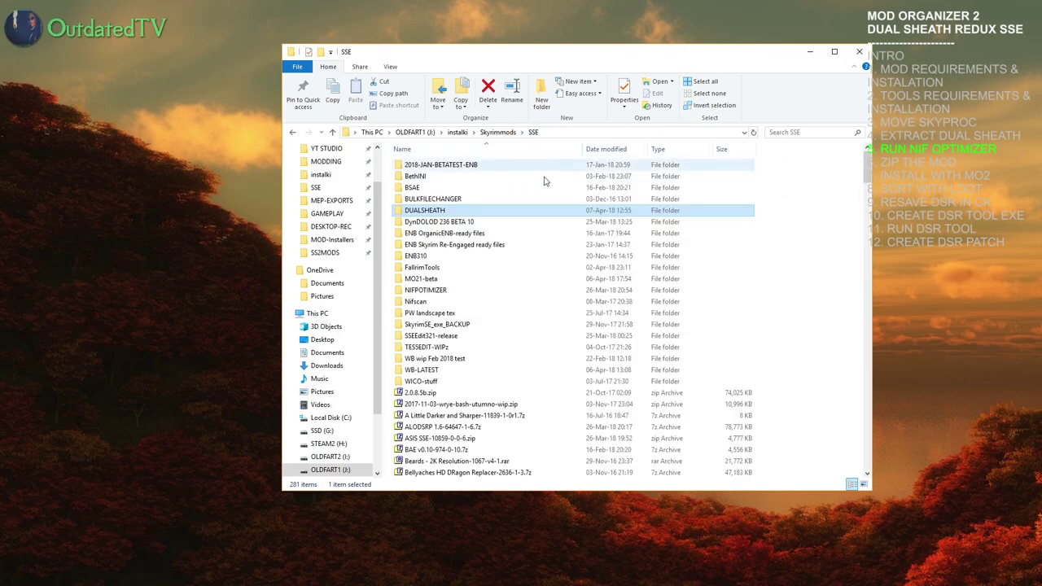
double_click(455, 290)
double_click(439, 164)
Optimize the meshes in DUALSHEATH\Data, including sub directories
left_click(598, 235)
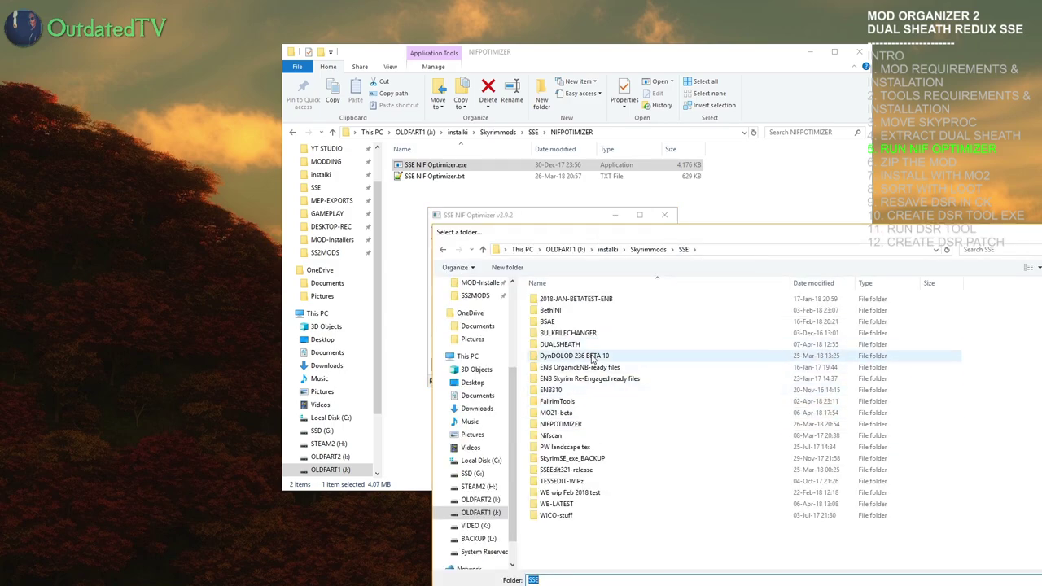
double_click(567, 345)
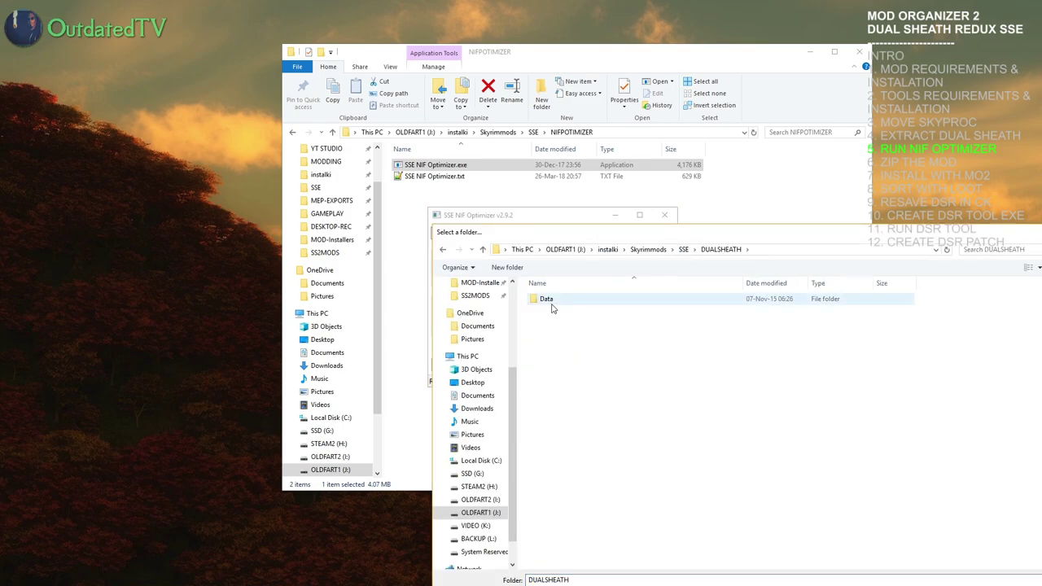
left_click(550, 300)
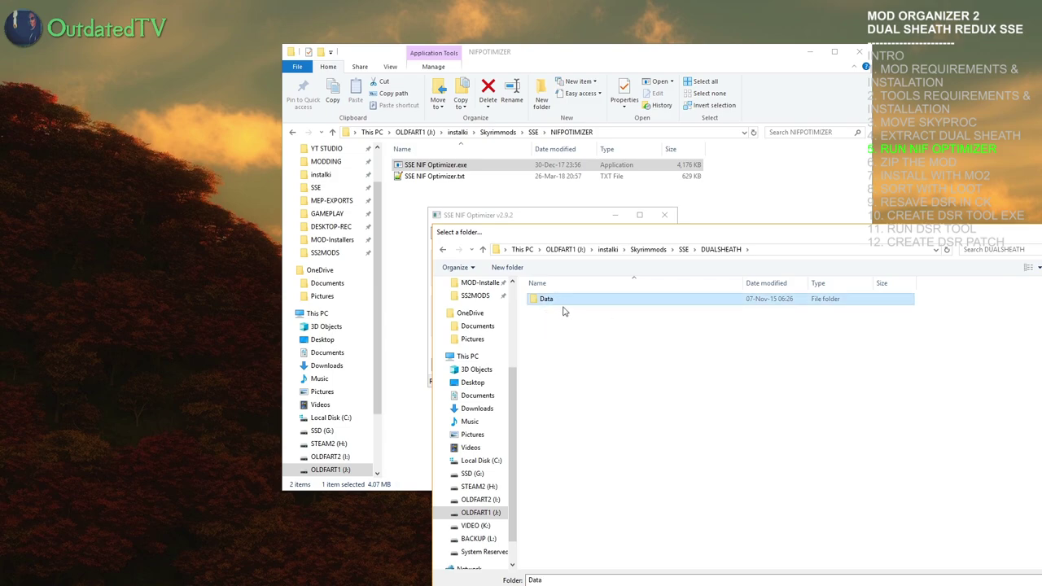
double_click(546, 299)
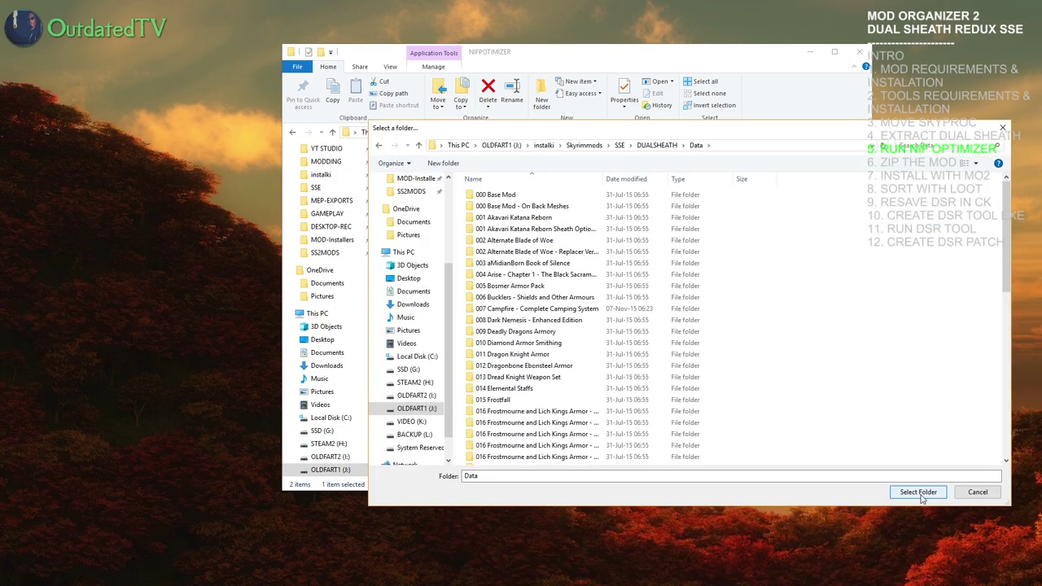
left_click(918, 491)
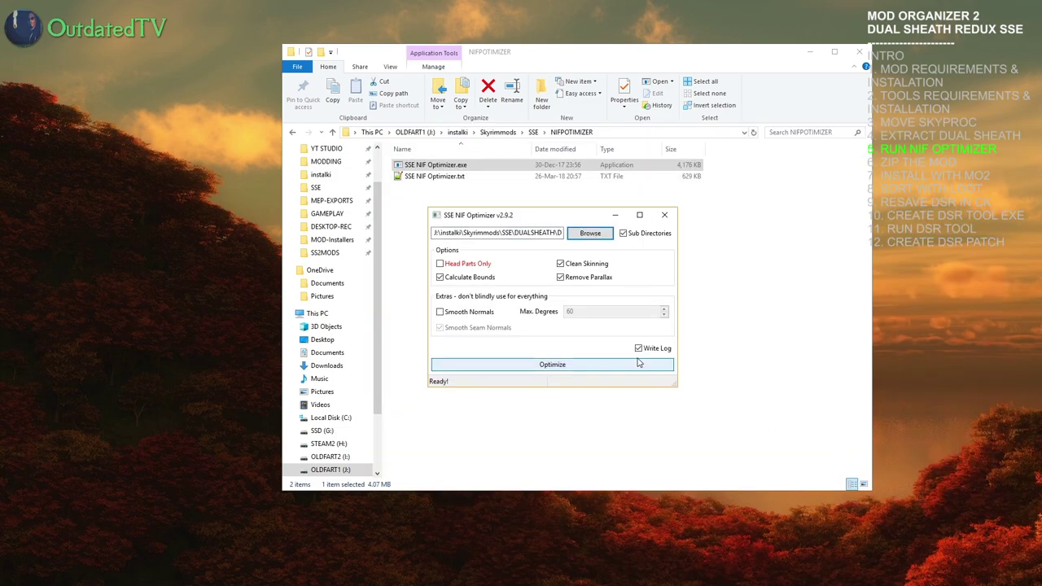
left_click_drag(540, 234, 562, 233)
left_click(539, 234)
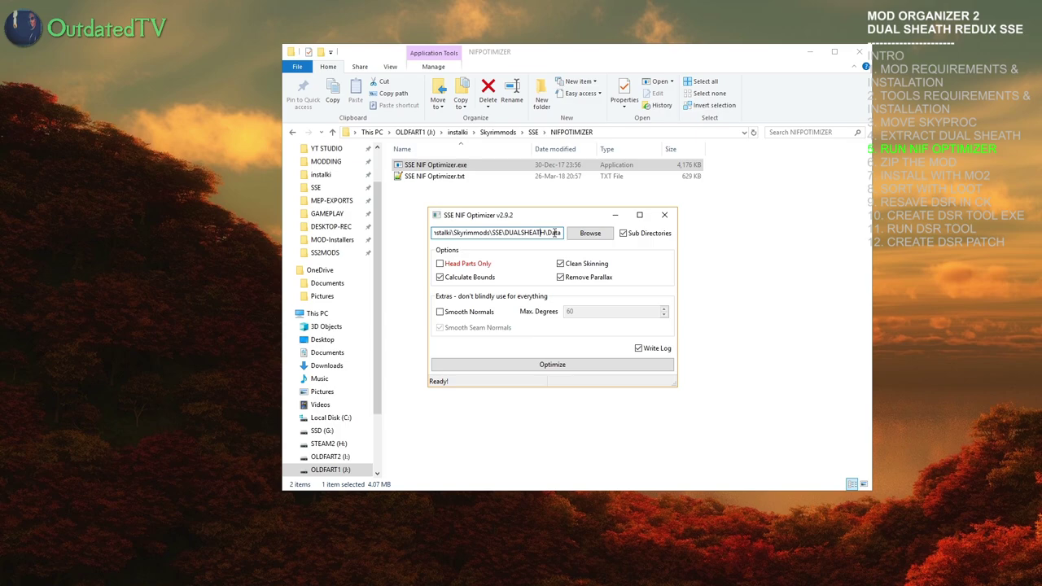
left_click(540, 233)
left_click(562, 367)
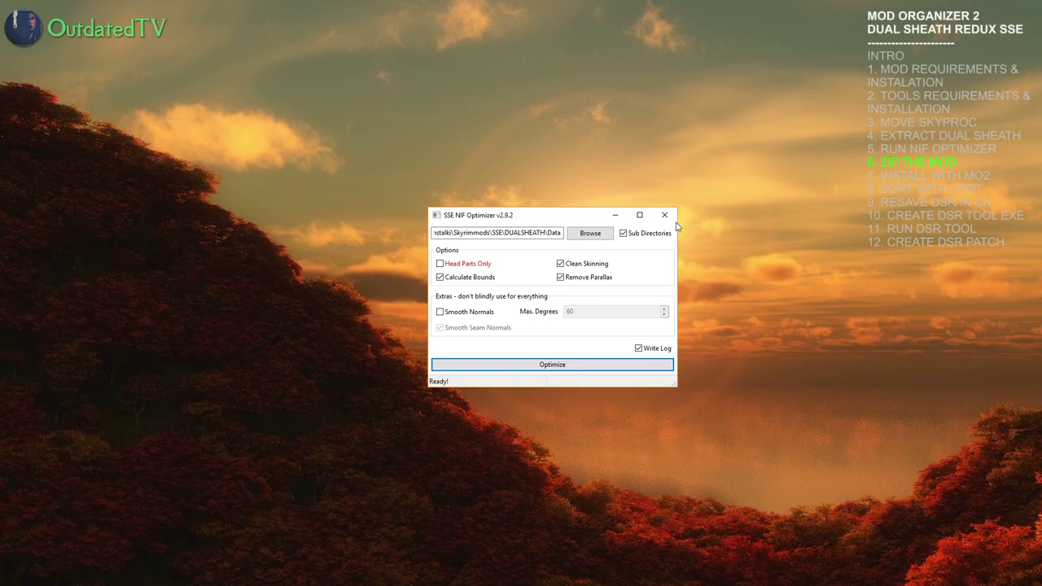
Close SSE NIF Optimizer and select the Data folder inside DUALSHEATH
left_click(664, 215)
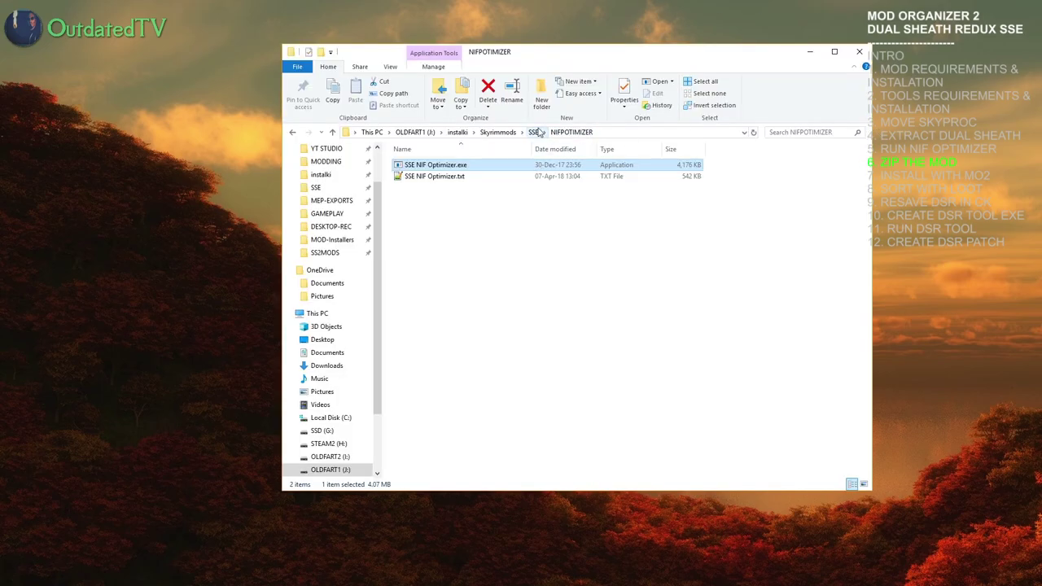
left_click(533, 132)
double_click(452, 211)
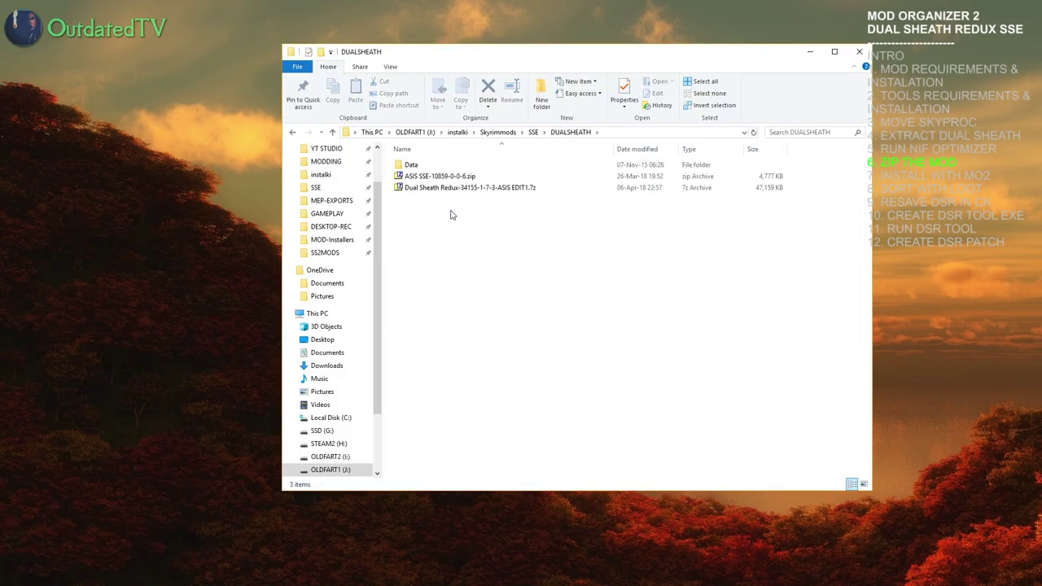
left_click(414, 165)
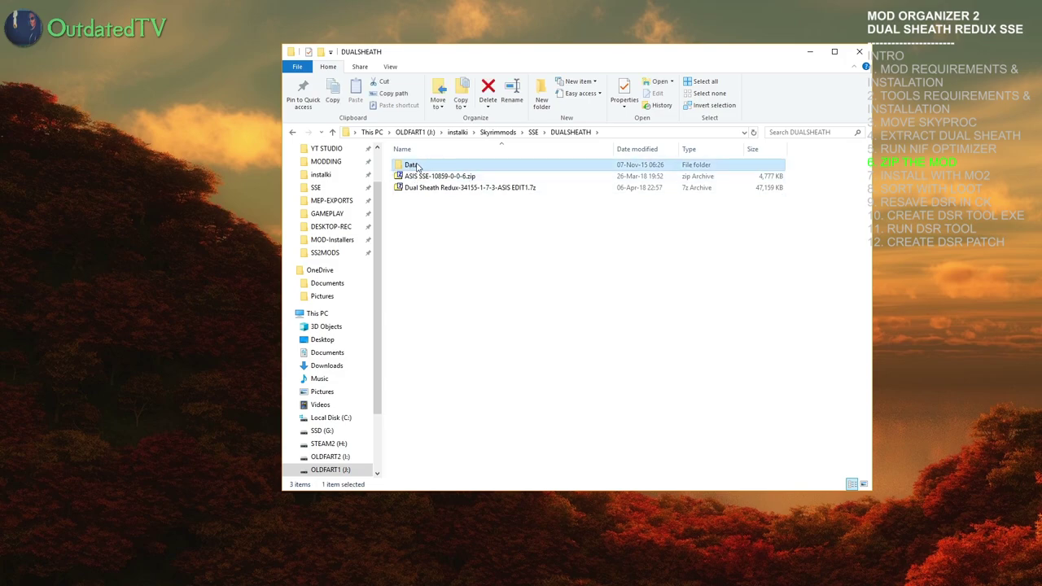
Archive the Data folder with 7-Zip as Dual Sheath Redux ASIS EDIT NIF OPTIMIZED.7z
right_click(414, 165)
mouse_move(464, 247)
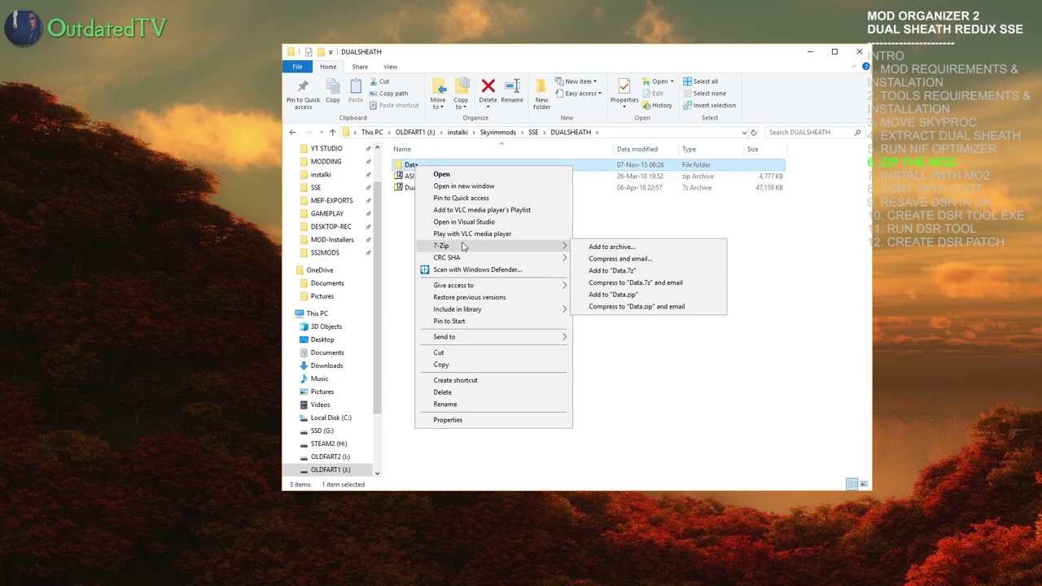
left_click(628, 247)
type("D")
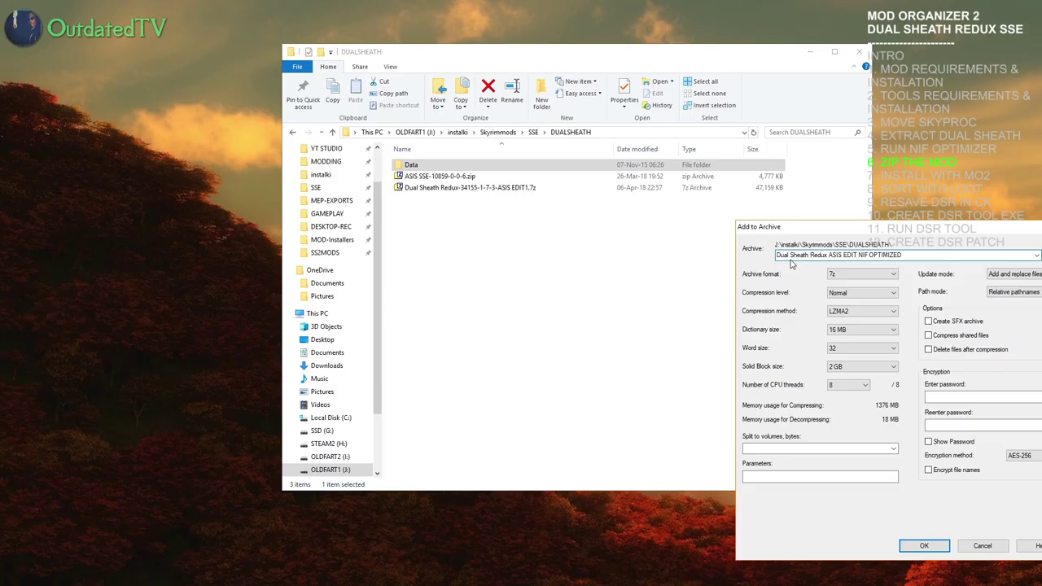
key("Return")
left_click_drag(861, 306, 699, 248)
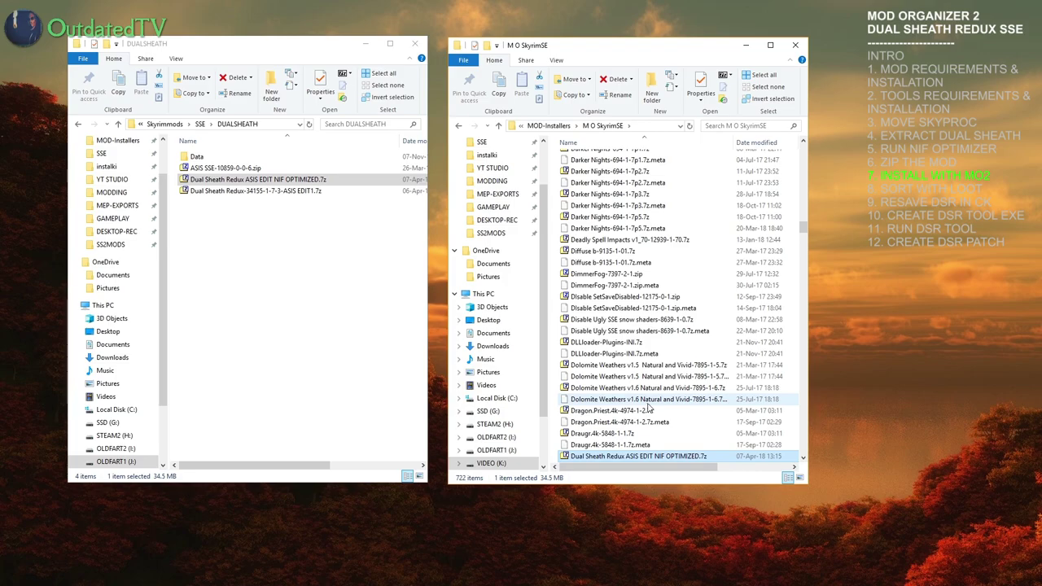
Show the Downloads list with Dual Sheath Redux ASIS EDIT NIF OPTIMIZED.7z at the top
scroll(636, 437, "down", 1)
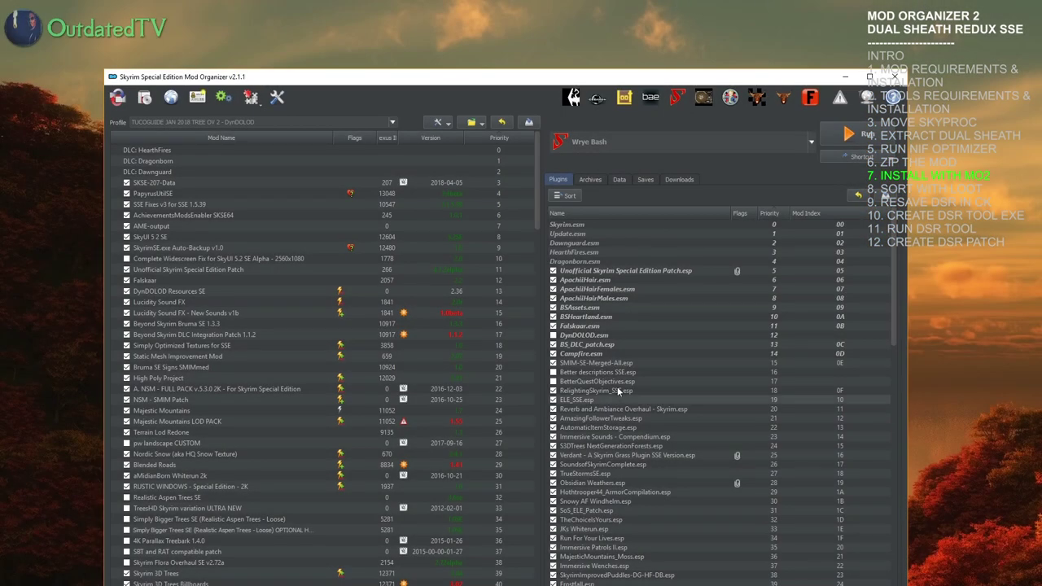
left_click(679, 179)
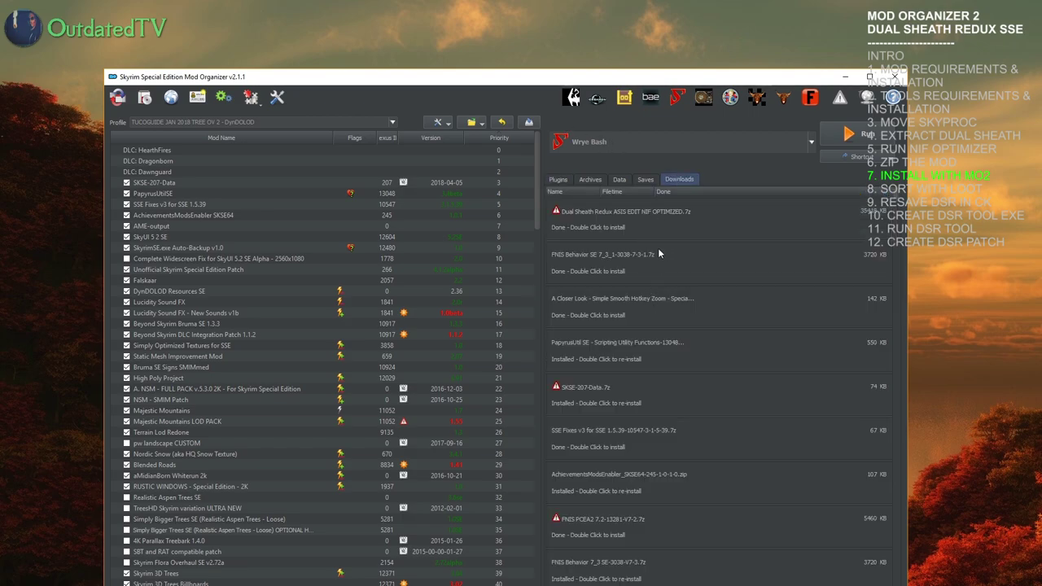
right_click(631, 221)
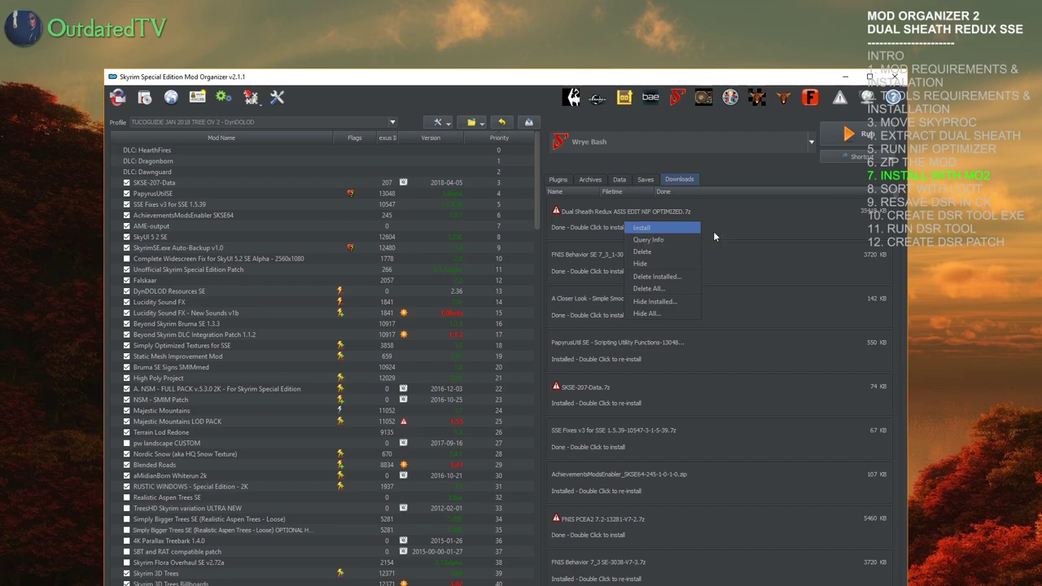
left_click(830, 221)
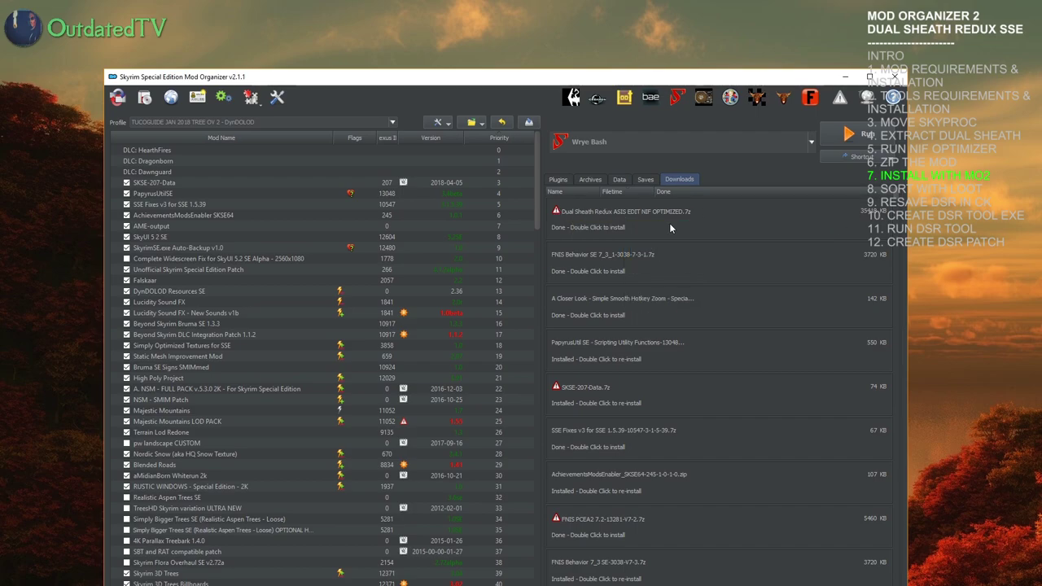
Install the Dual Sheath Redux download through its FOMOD installer pages
double_click(598, 223)
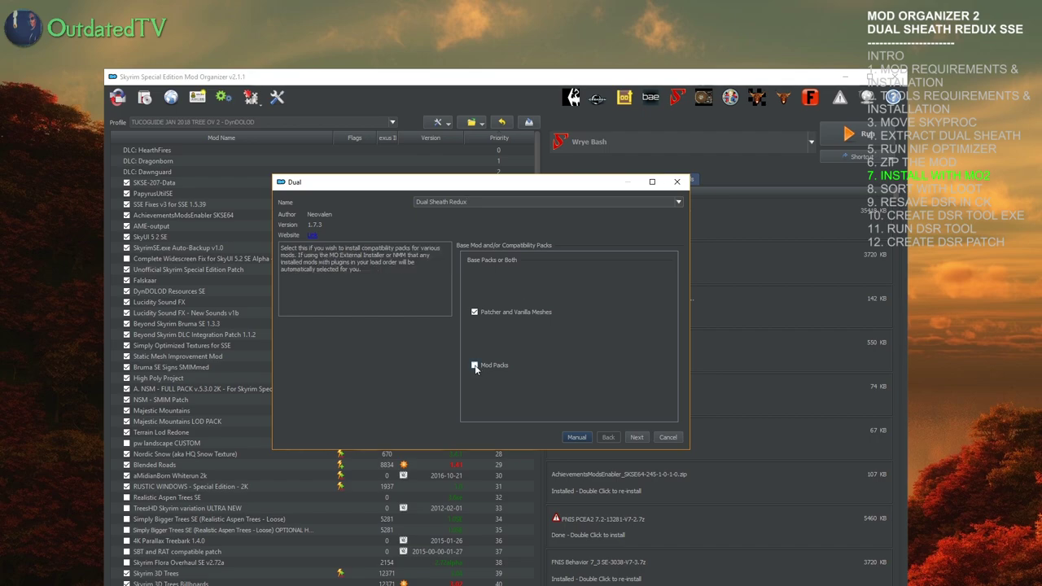
left_click(636, 438)
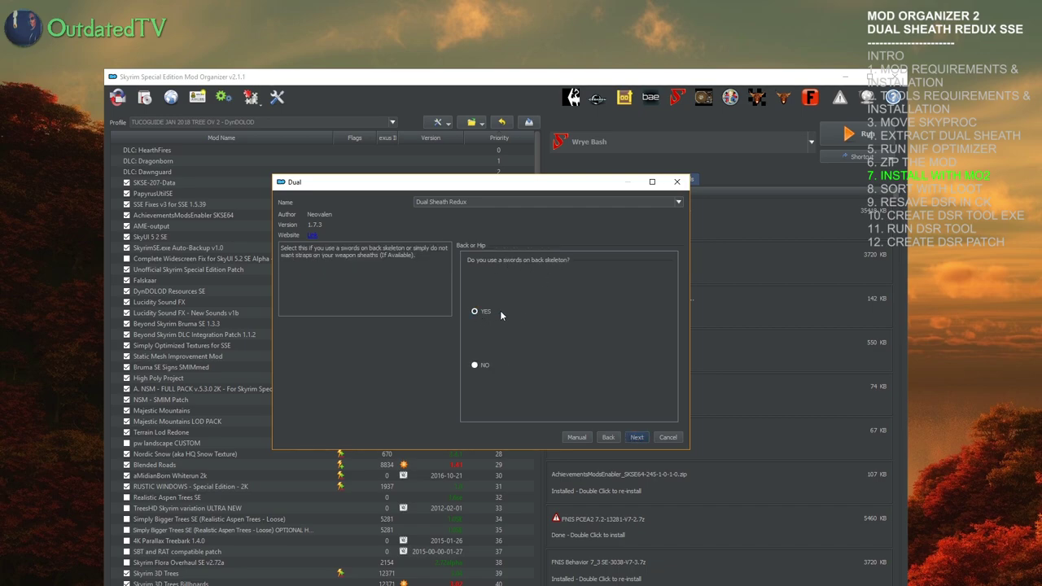
left_click(635, 438)
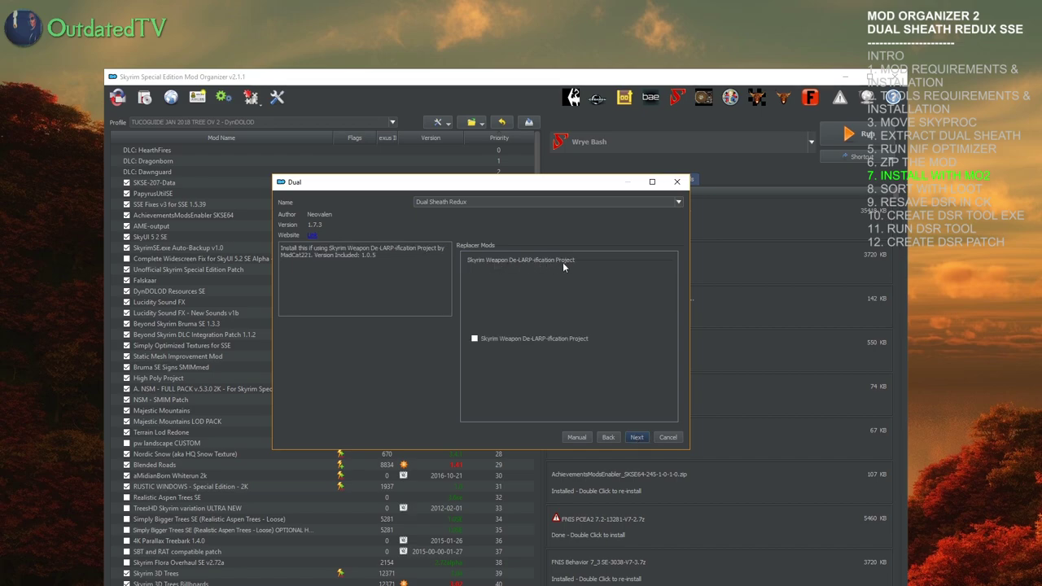
left_click(607, 438)
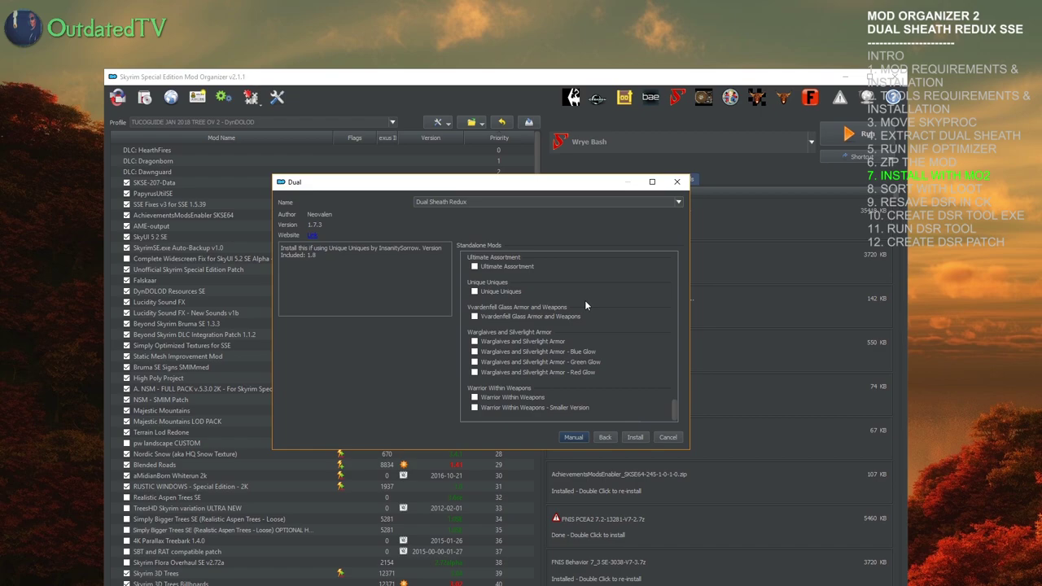
left_click(635, 437)
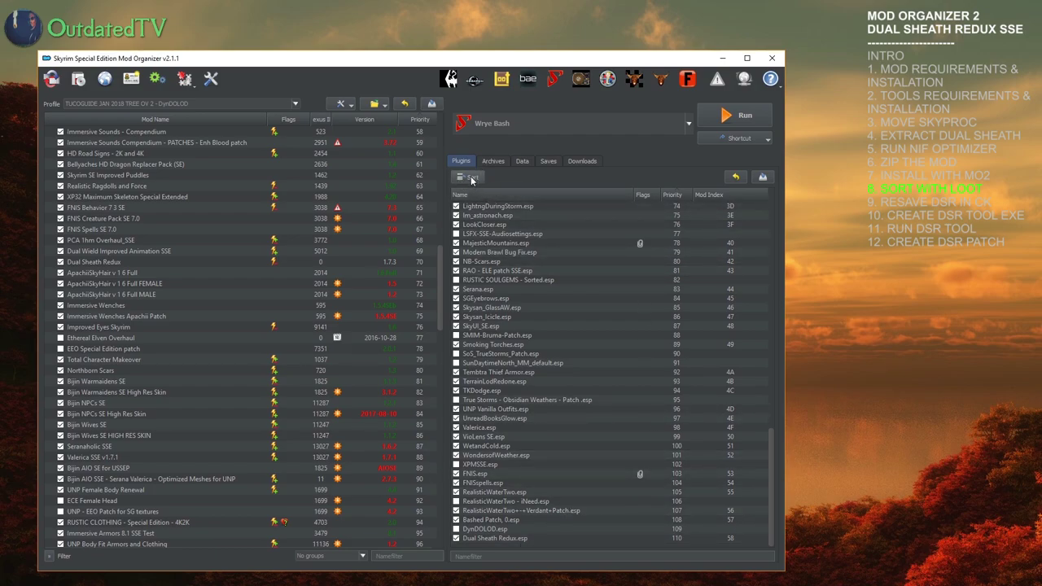
Sort the plugin load order so Dual Sheath Redux.esp lands at 105
left_click(471, 179)
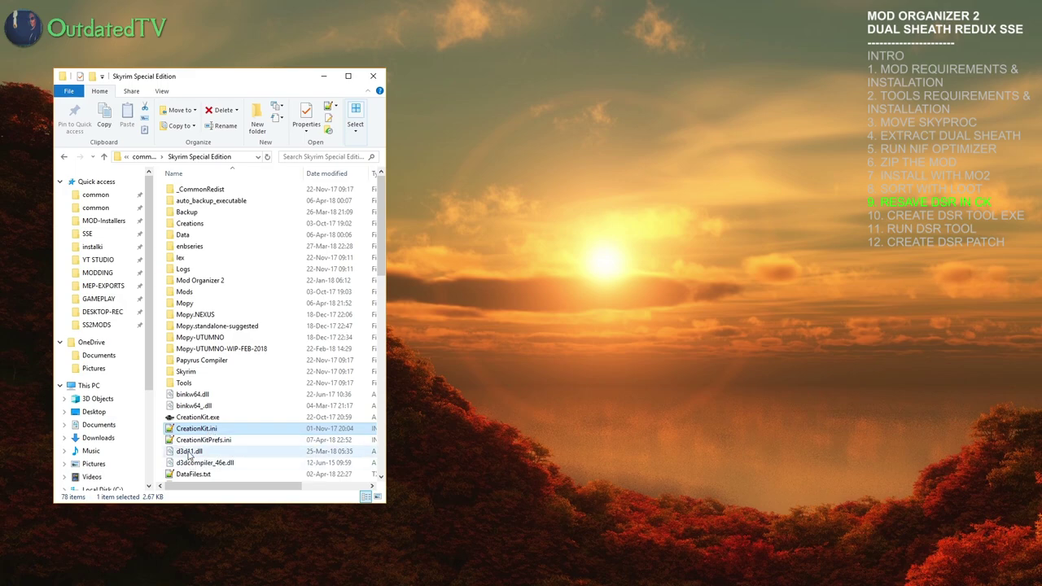
Open CreationKit.ini in Notepad++ and confirm bAllowMultipleMasterLoads=1 on line 41
double_click(197, 429)
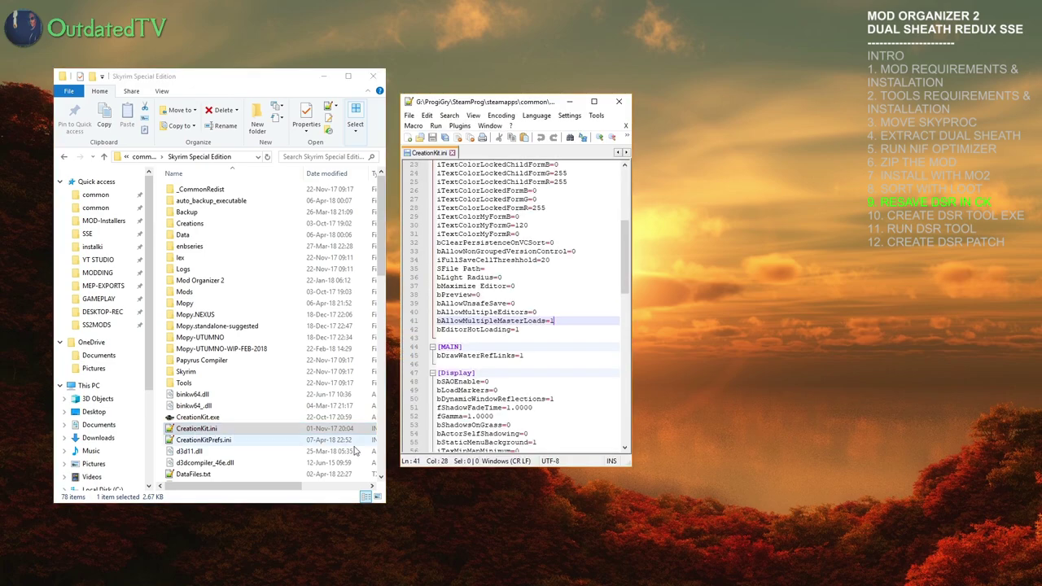
mouse_move(624, 256)
left_mouse_down()
mouse_move(625, 228)
mouse_move(624, 281)
mouse_move(624, 248)
left_mouse_up()
left_click(462, 355)
left_click(568, 354)
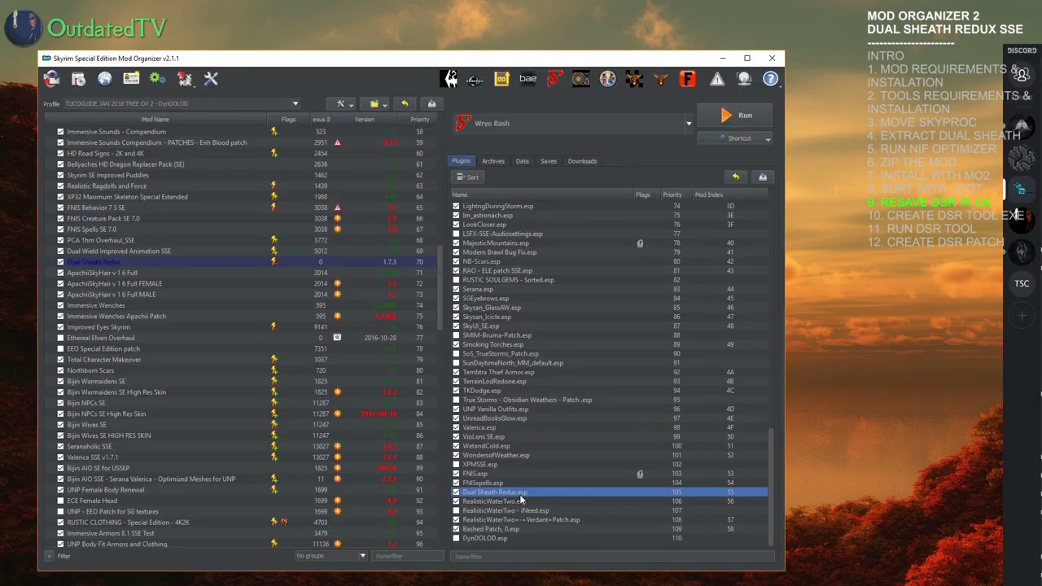
Launch SSEEdit loading only Dual Sheath Redux.esp
mouse_move(521, 497)
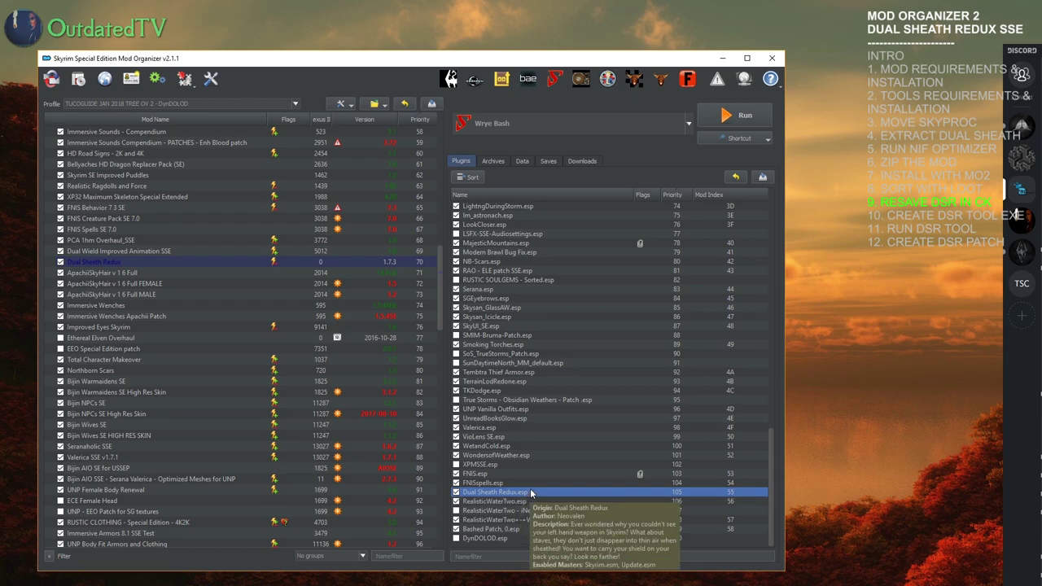
left_click(607, 79)
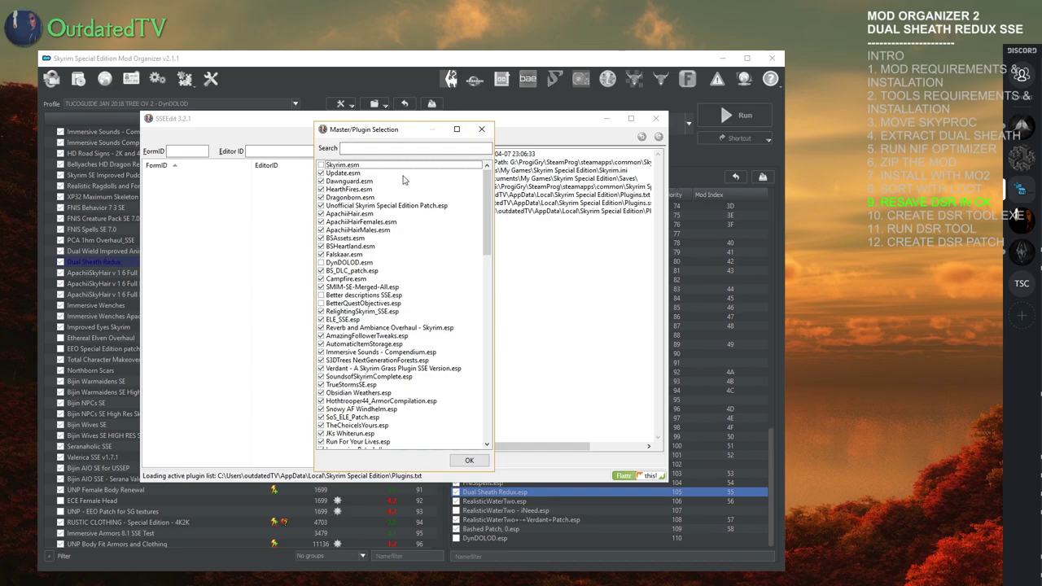
right_click(437, 272)
left_click(468, 291)
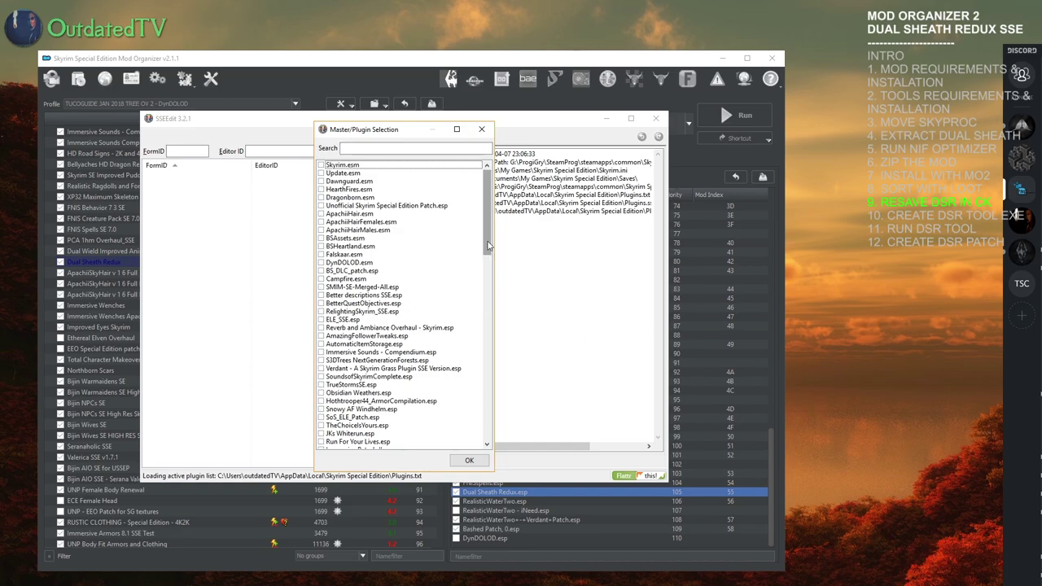
left_click_drag(486, 247, 456, 444)
left_click(321, 401)
left_click(468, 461)
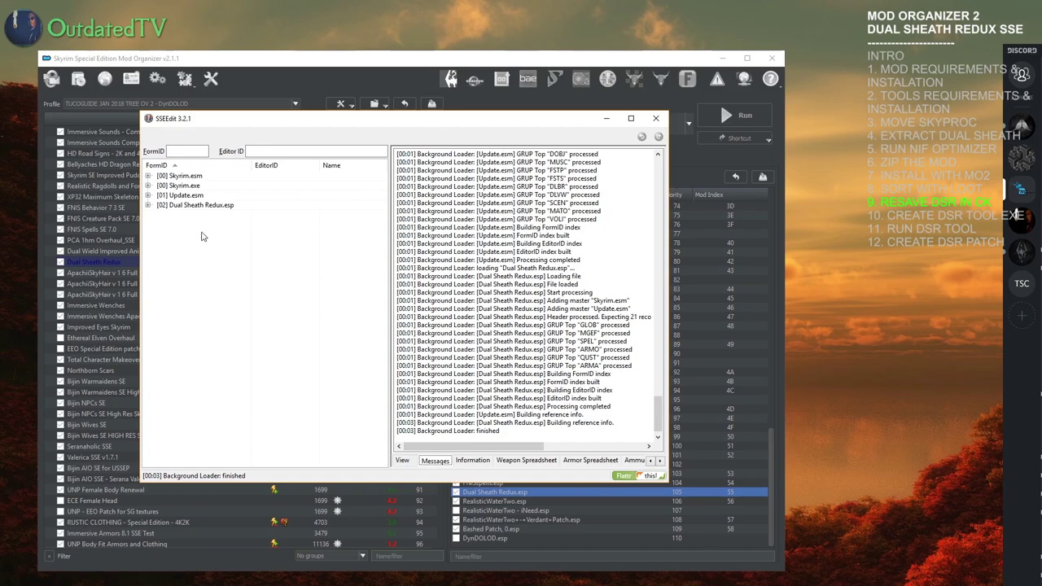
View Dual Sheath Redux.esp's File Header at Form Version 43, then close SSEEdit
left_click(147, 206)
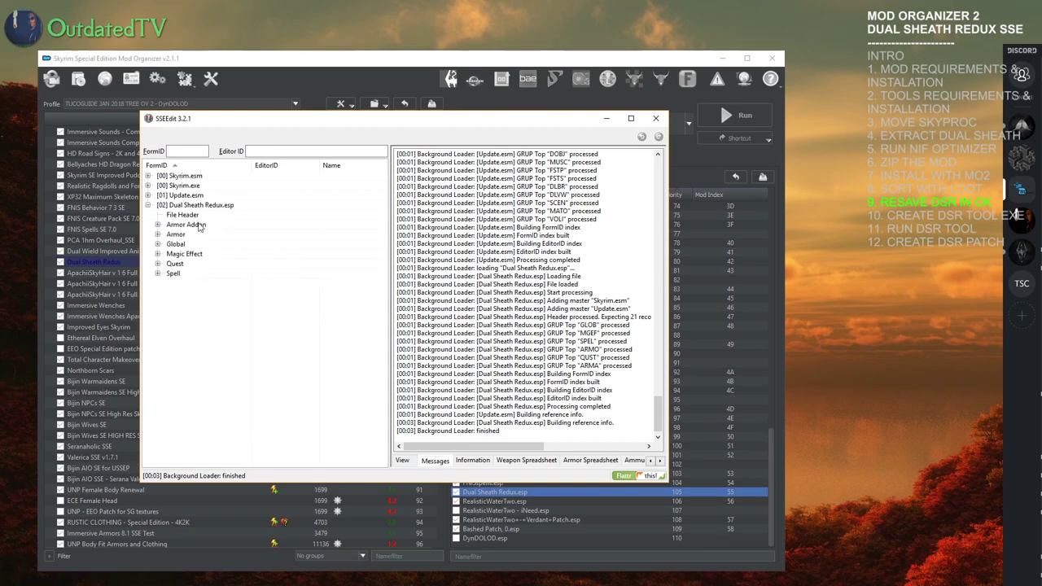
left_click(182, 216)
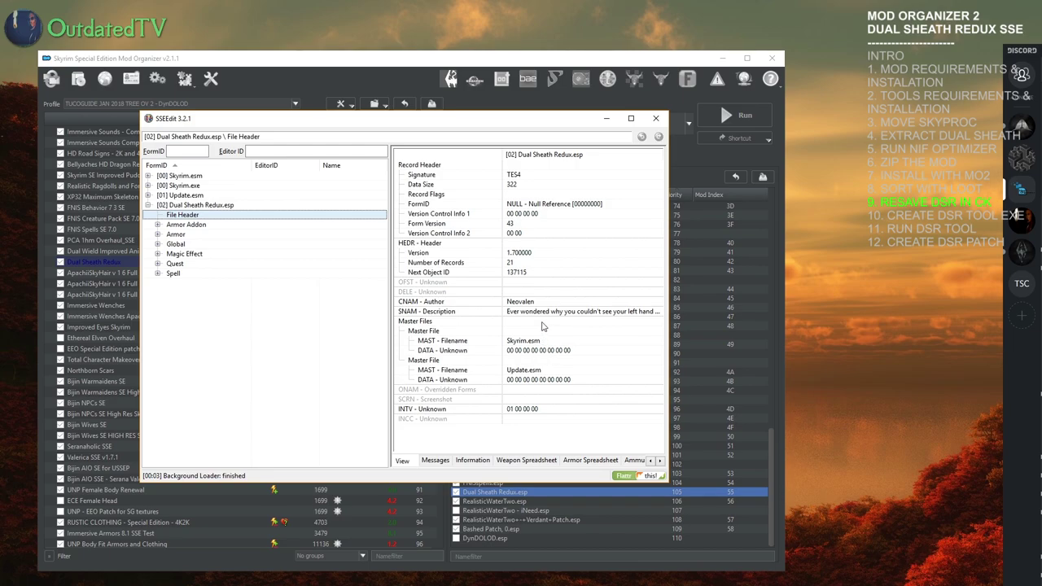
left_click(657, 120)
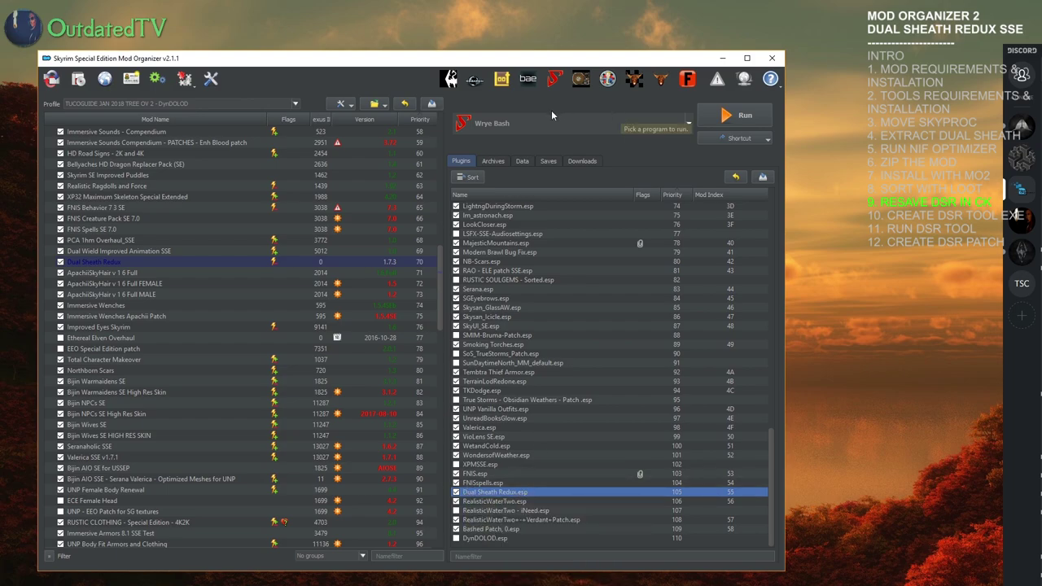
Launch Creation Kit and load Dual Sheath Redux.esp as the active file
left_click(475, 81)
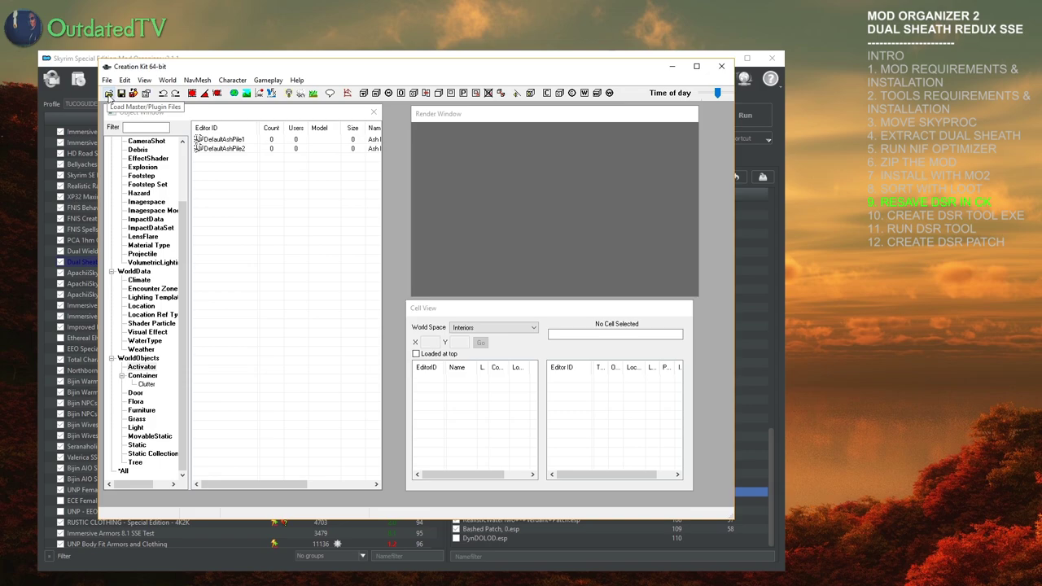
left_click(108, 96)
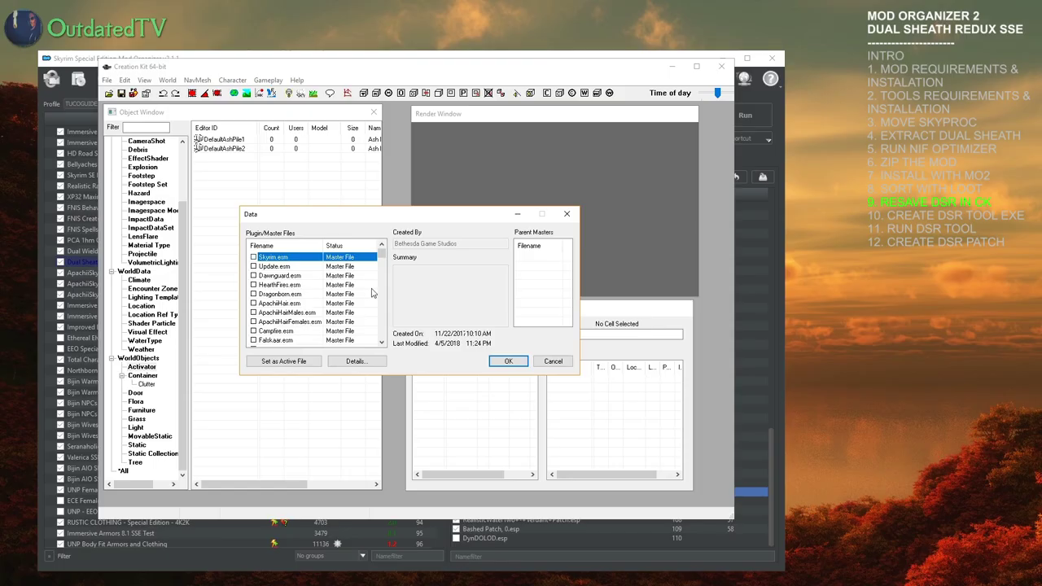
left_click(283, 286)
key("d")
key("d")
key("d")
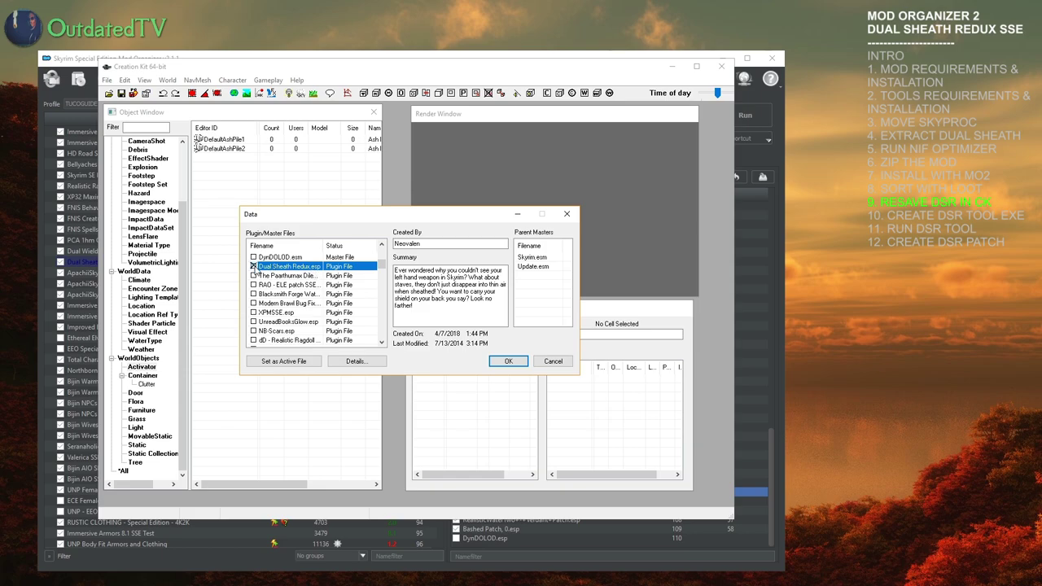
left_click(282, 363)
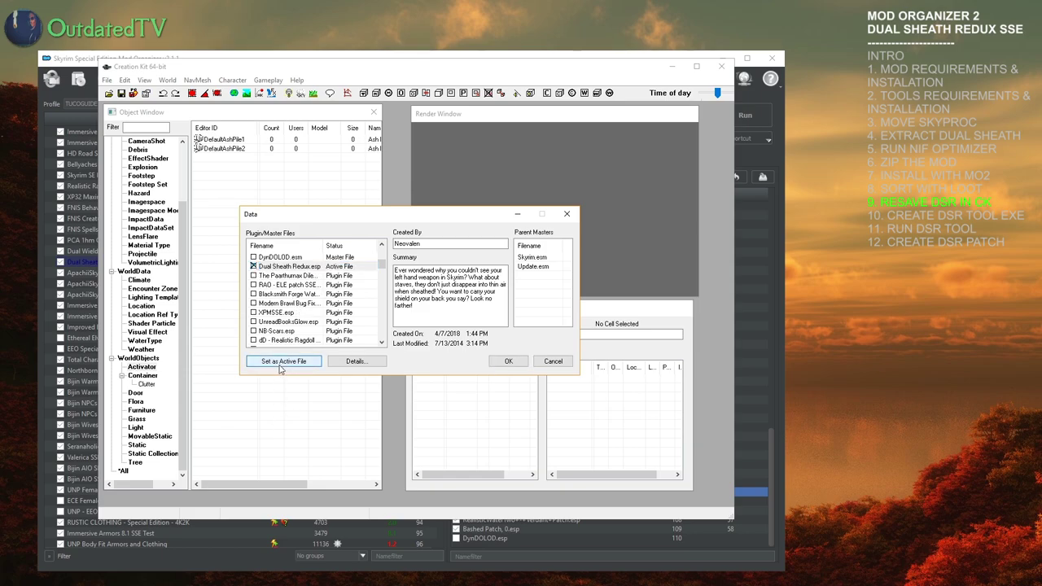
left_click(508, 360)
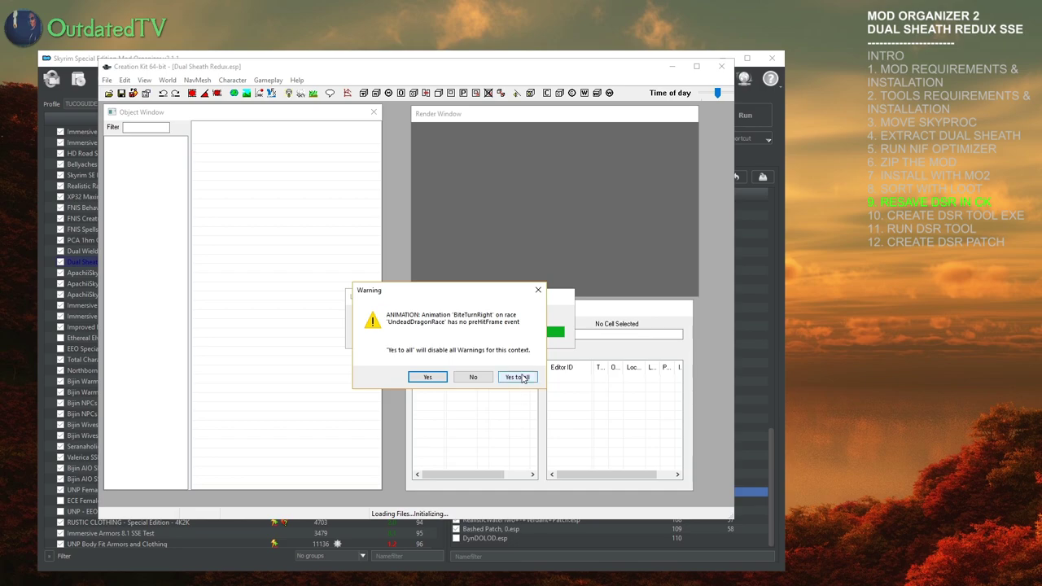
Skip the loading warnings and save Dual Sheath Redux.esp
left_click(517, 377)
left_click(900, 447)
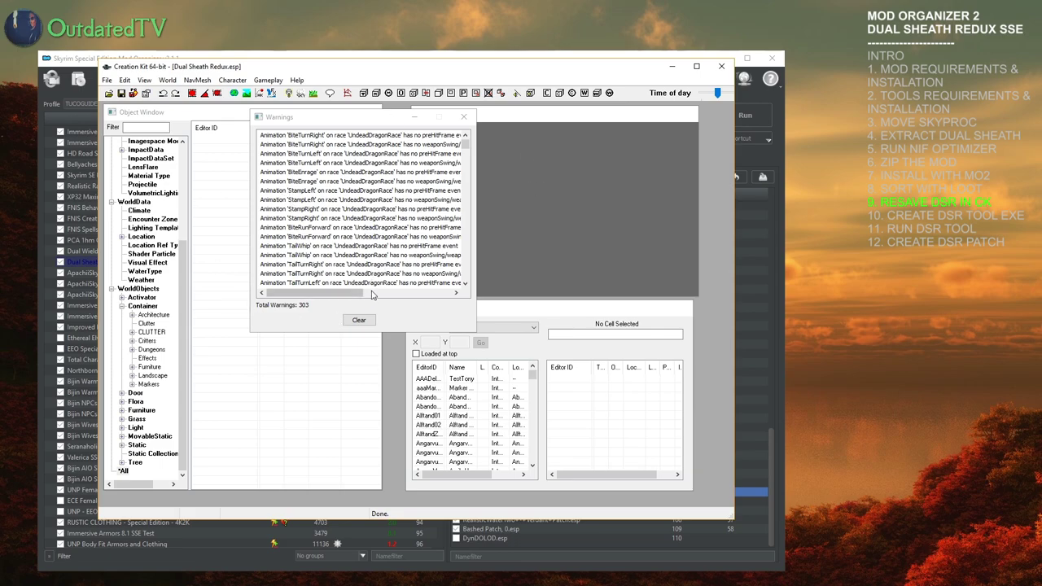
left_click(464, 116)
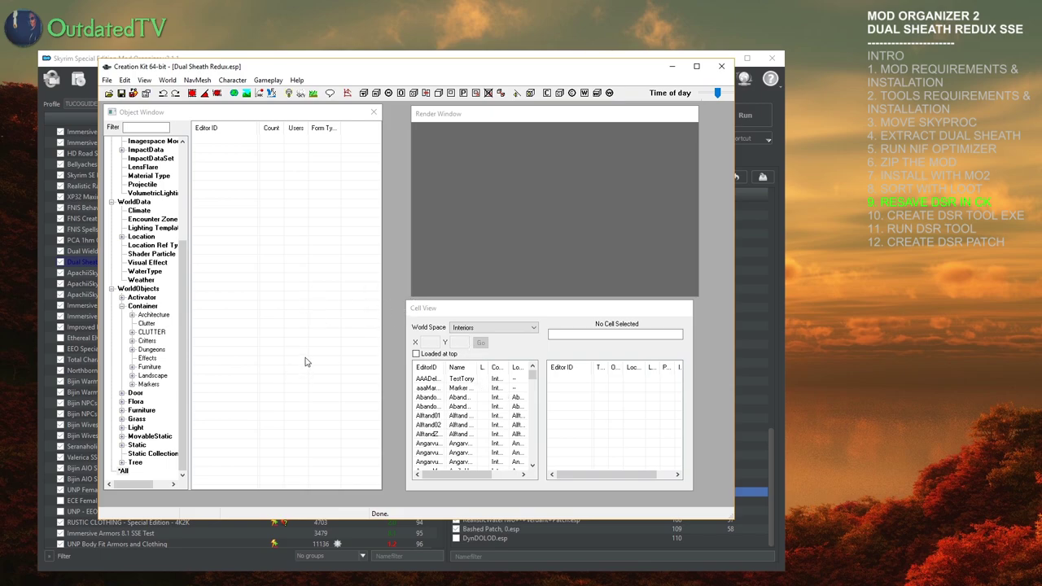
left_click(121, 92)
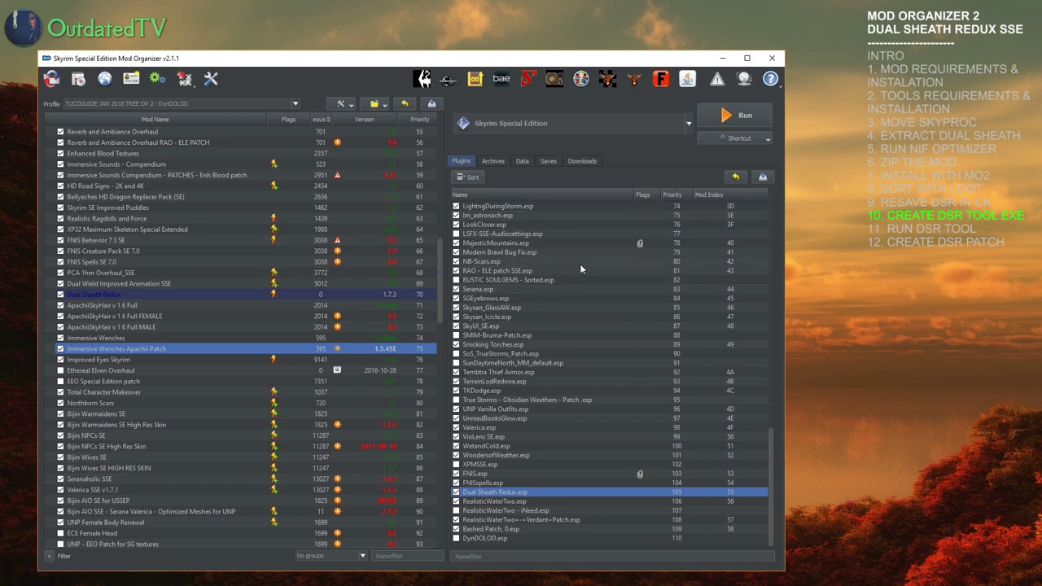
Add Patch.jar from SkyProc Patchers\Dual Sheath Redux Patch as executable 'Dual Sheath Redux Patcher'
left_click(521, 160)
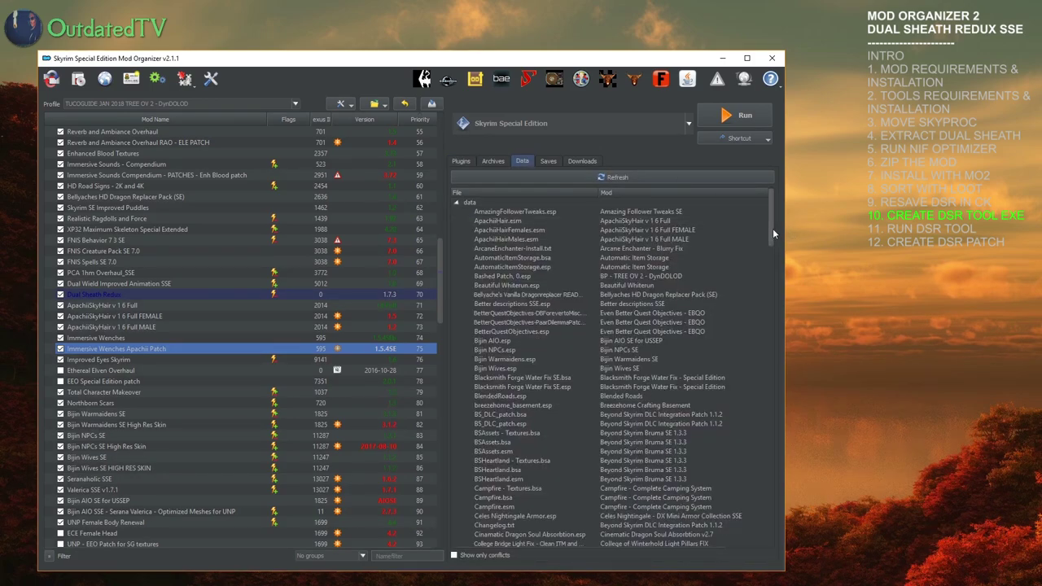
left_click_drag(772, 228, 772, 512)
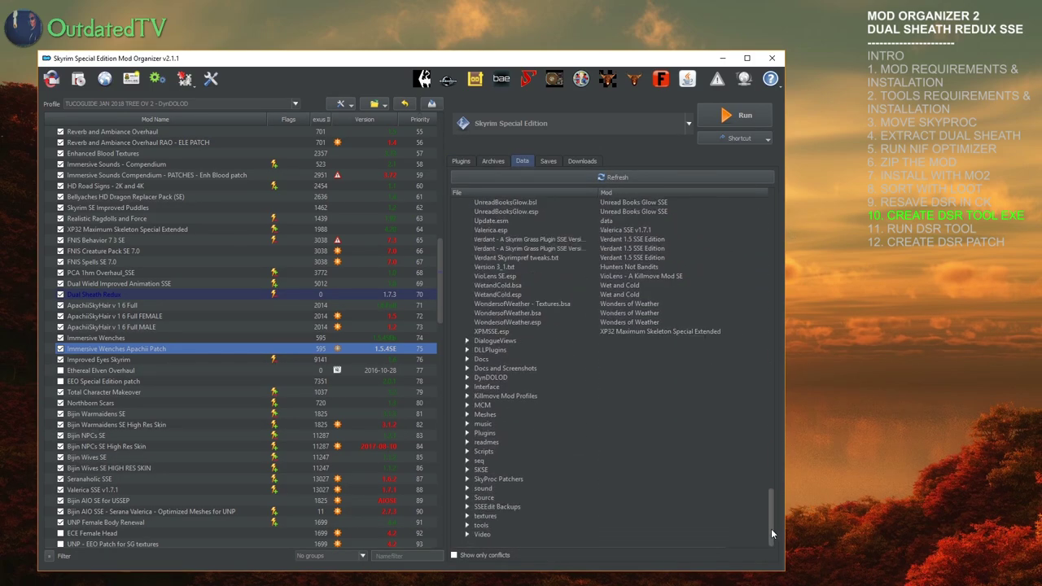
left_click(467, 479)
left_click(478, 488)
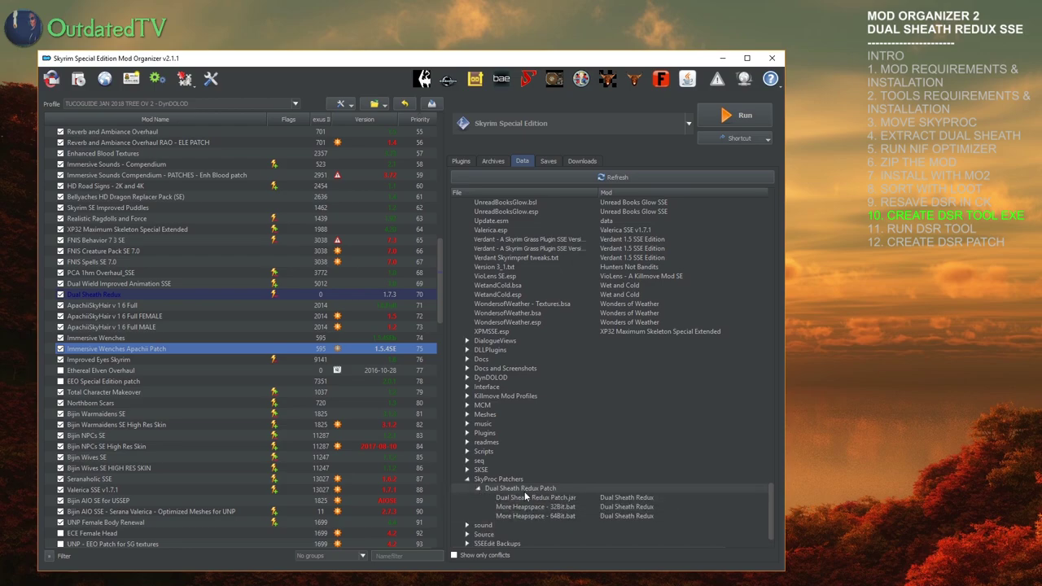
right_click(568, 497)
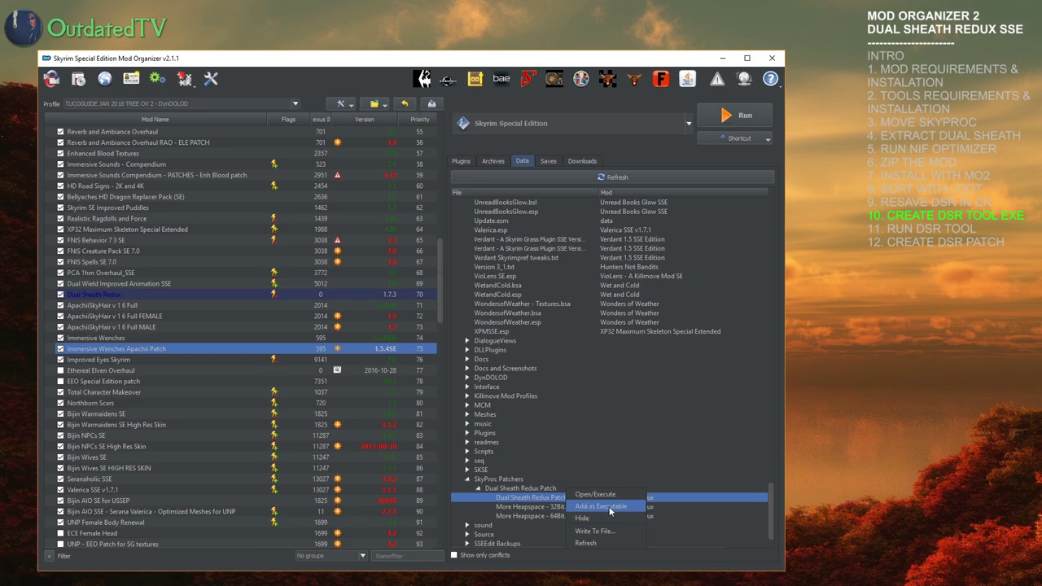
left_click(609, 506)
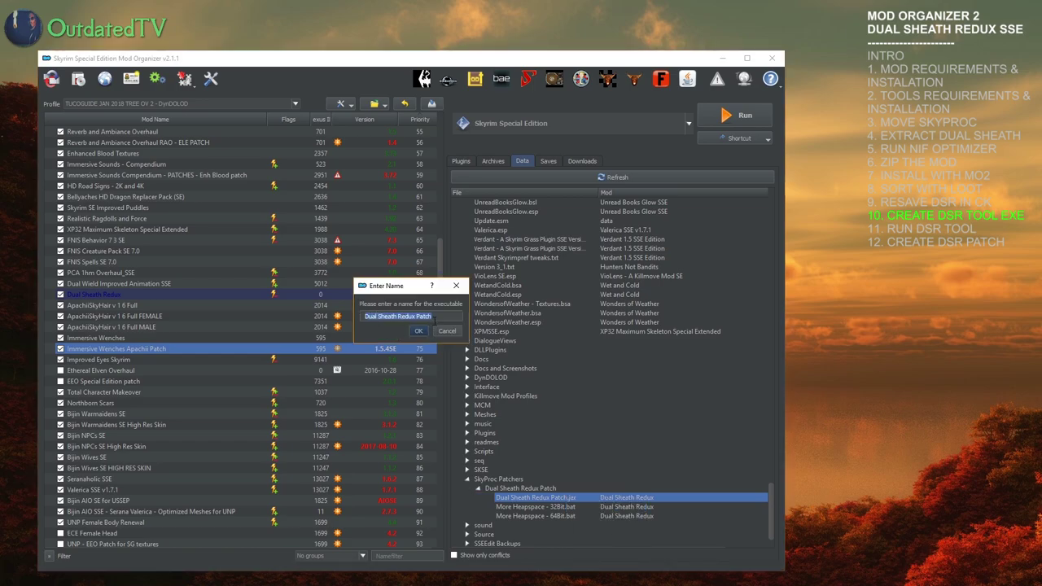
left_click(436, 319)
type("er")
left_click(425, 334)
Select Dual Sheath Redux Patcher as the program to run and pin it to the toolbar
left_click(687, 125)
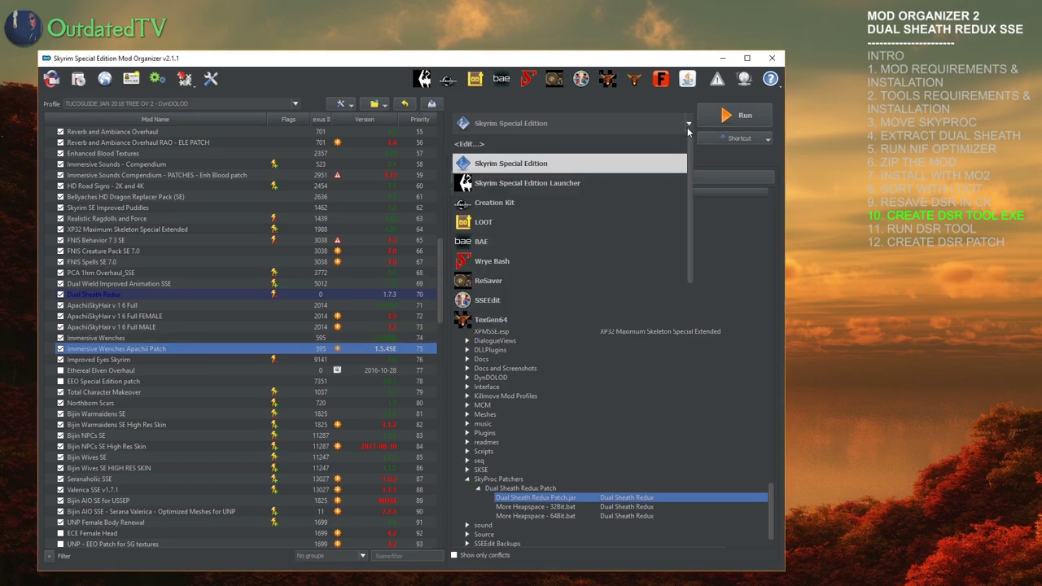
left_click_drag(689, 186, 689, 268)
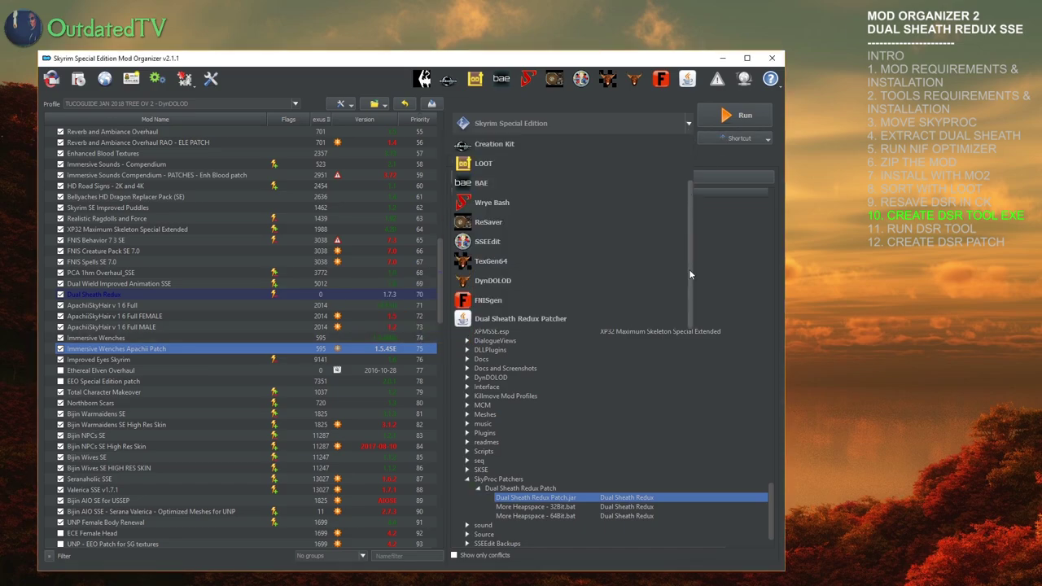
left_click(491, 319)
left_click(727, 142)
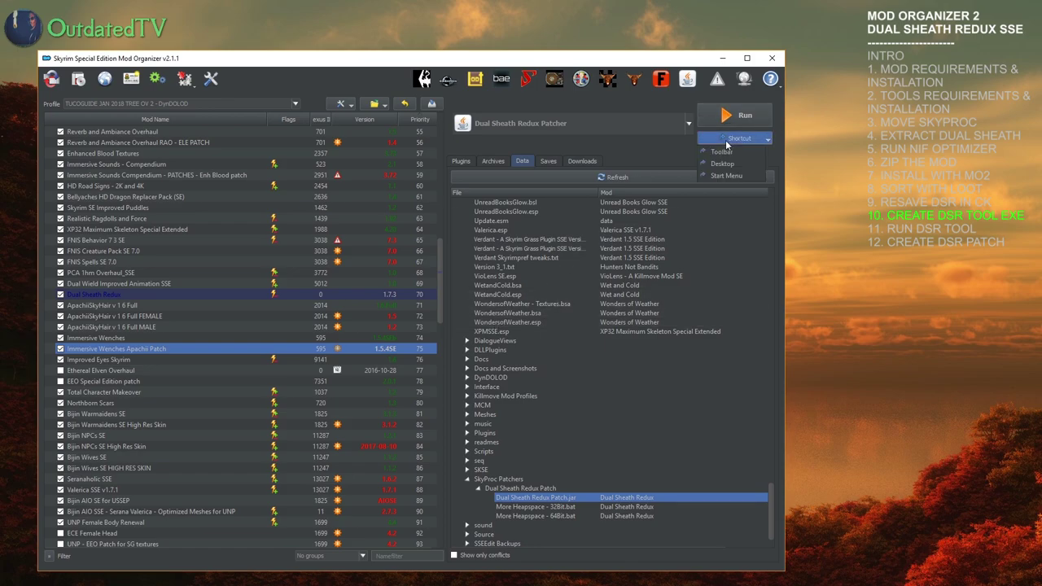
left_click(729, 152)
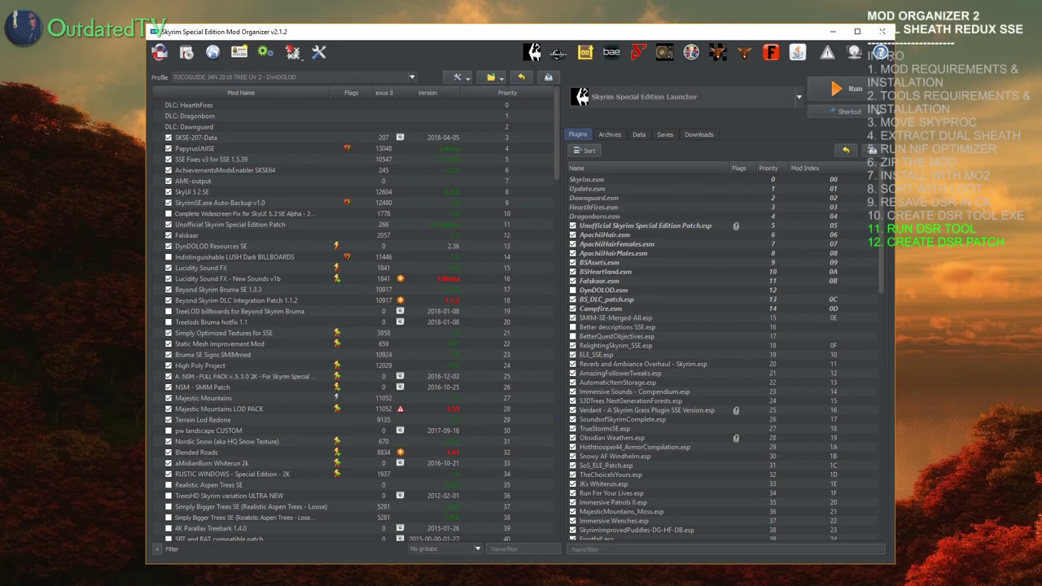
Run Dual Sheath Redux Patcher from the executables list and let it build its patch
left_click(797, 97)
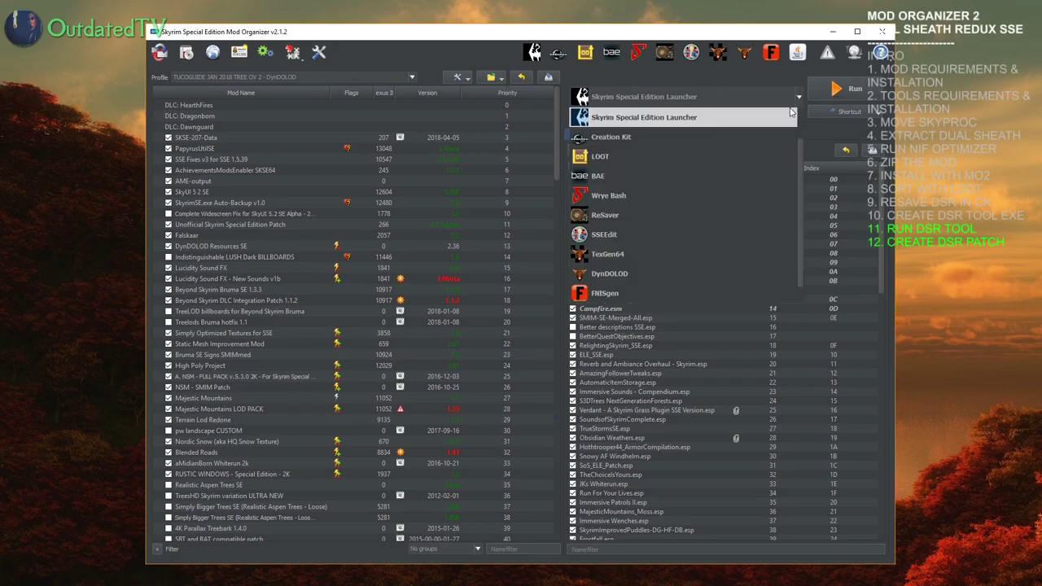
left_click(619, 253)
left_click(853, 93)
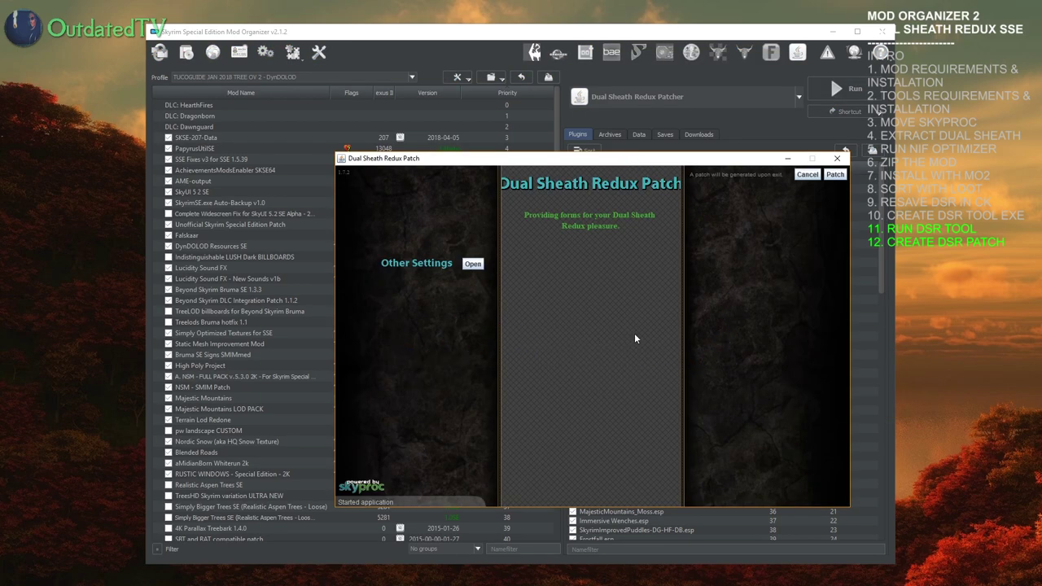
left_click(834, 174)
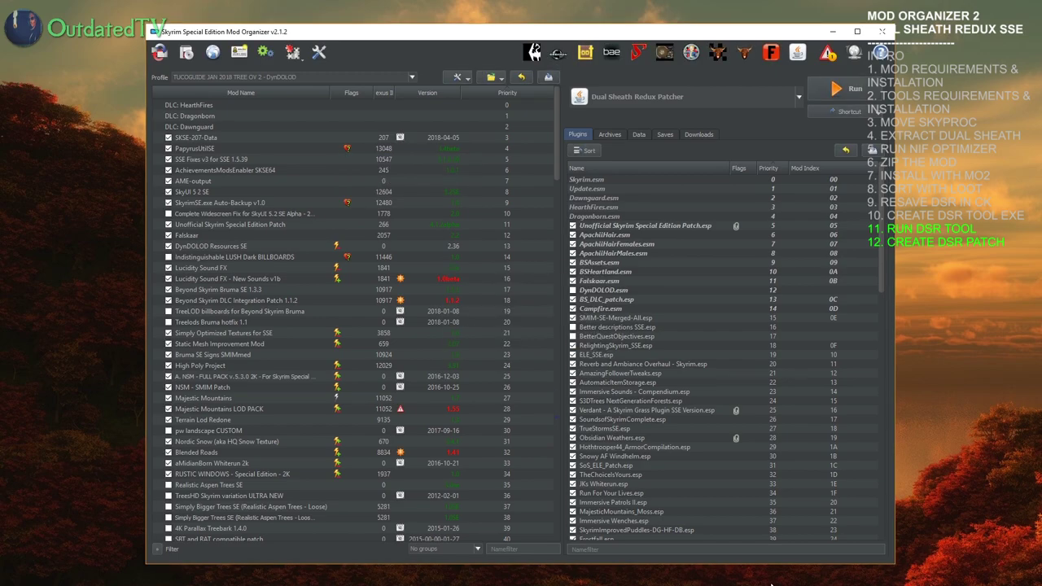
Check that Overwrite holds Dual Sheath Redux Patch.esp and a SkyProc Patchers folder, then bring up its actions
scroll(350, 326, "down", 20)
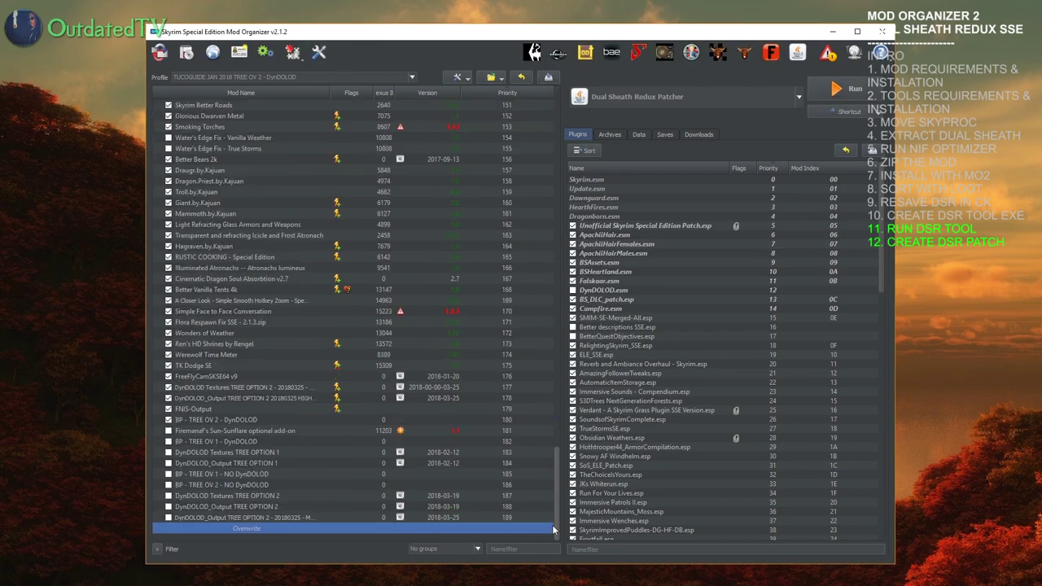
double_click(246, 527)
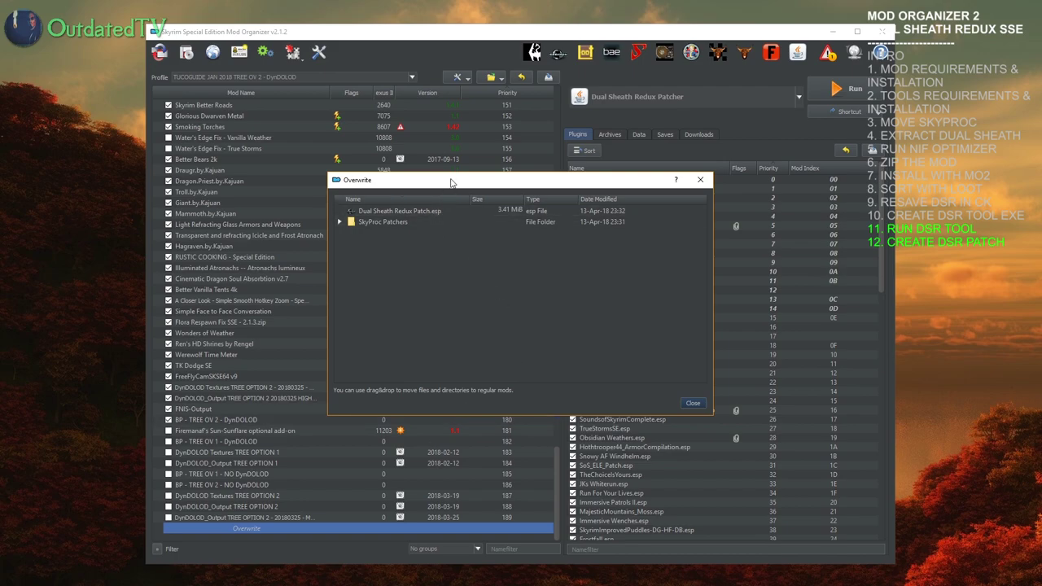
left_click_drag(362, 179, 581, 192)
left_click(558, 234)
left_click(570, 245)
left_click(580, 256)
left_click(558, 235)
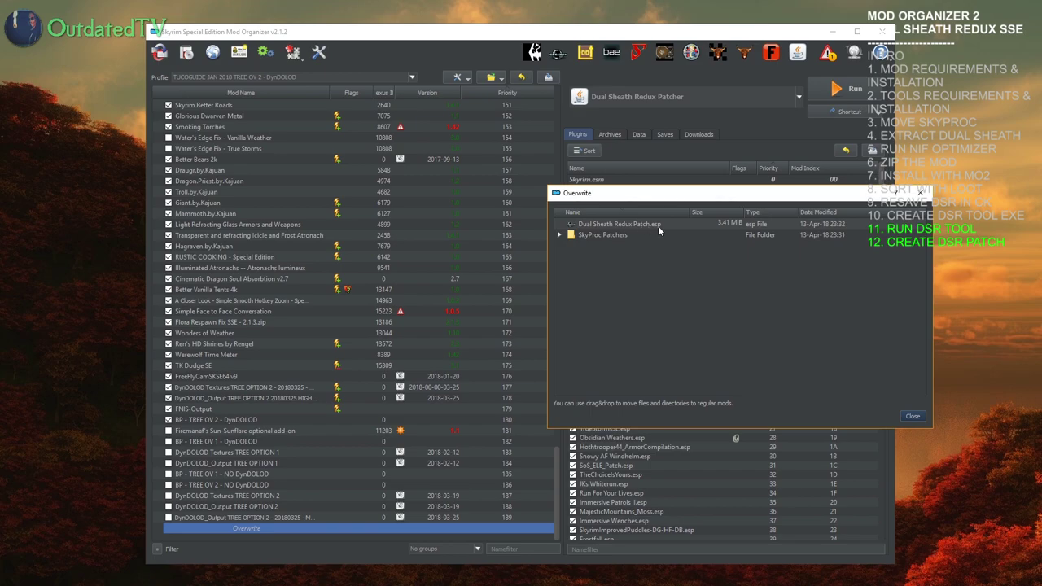
left_click(913, 417)
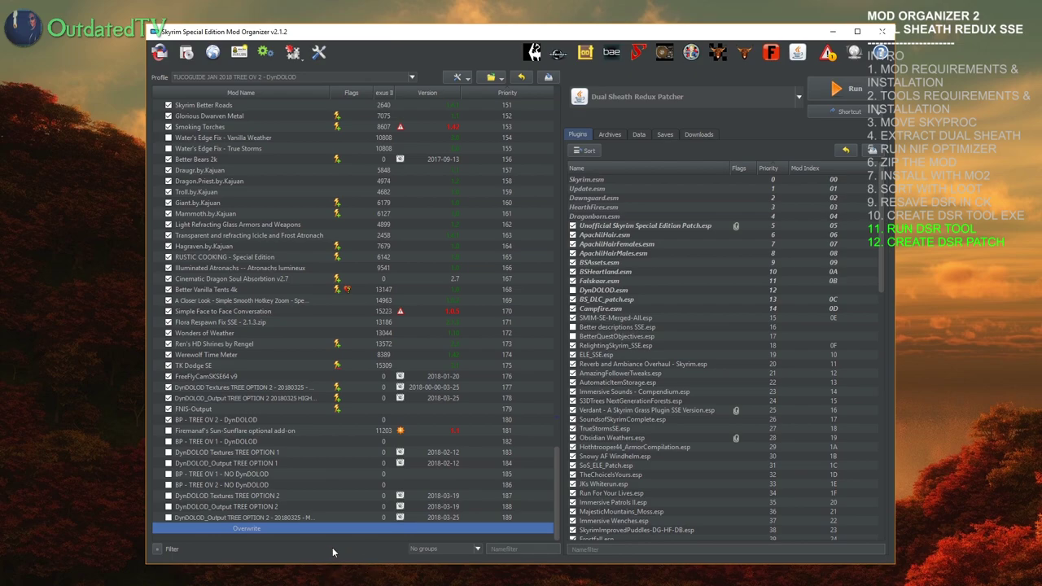
right_click(257, 533)
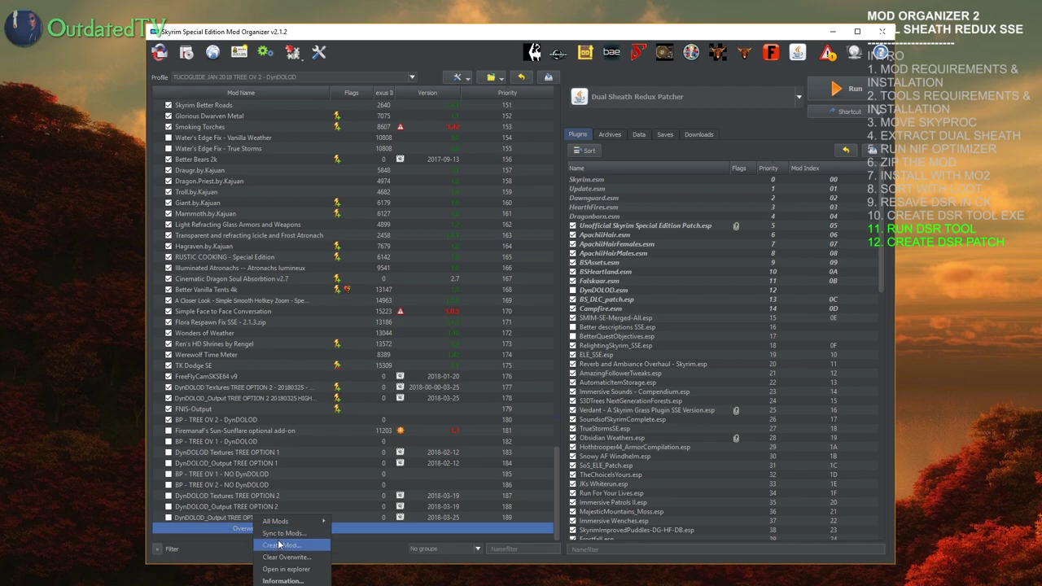
Create a 'Dual Sheath Redux Patch' mod from Overwrite and place it after Dual Sheath Redux
left_click(297, 545)
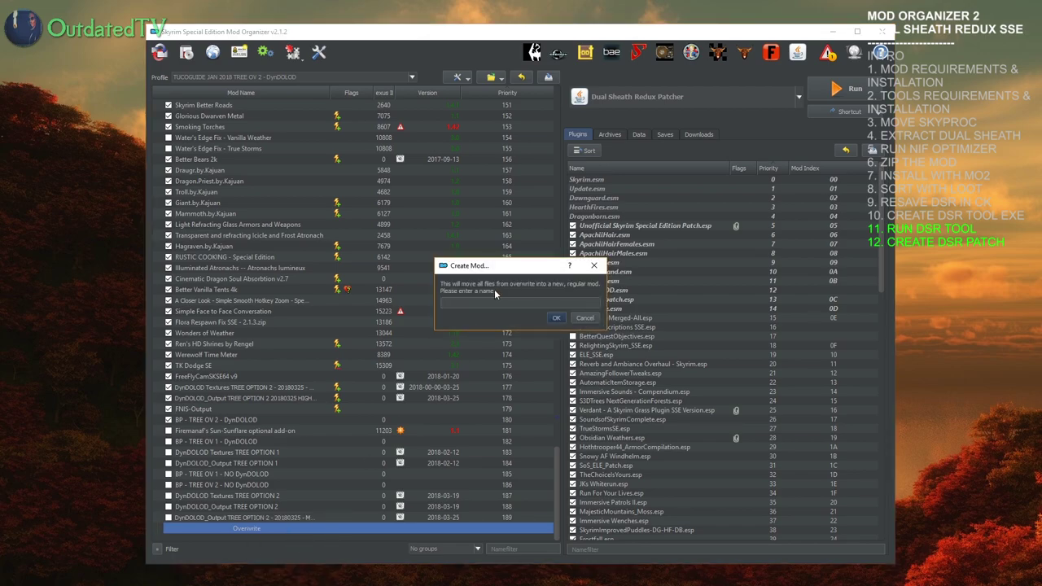
type("Dual Sheath Redux Patch")
key("Return")
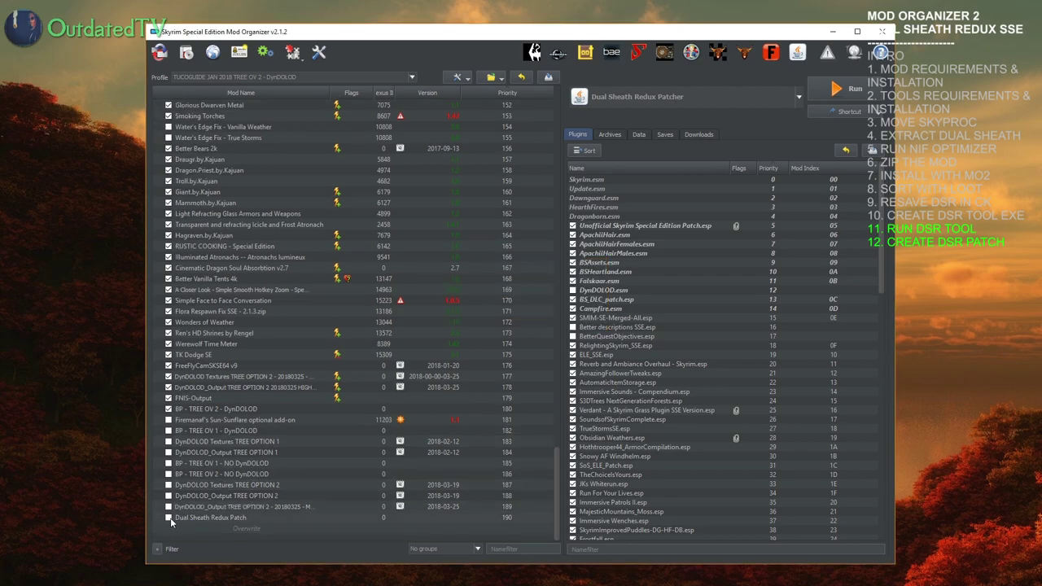
left_click_drag(201, 517, 280, 320)
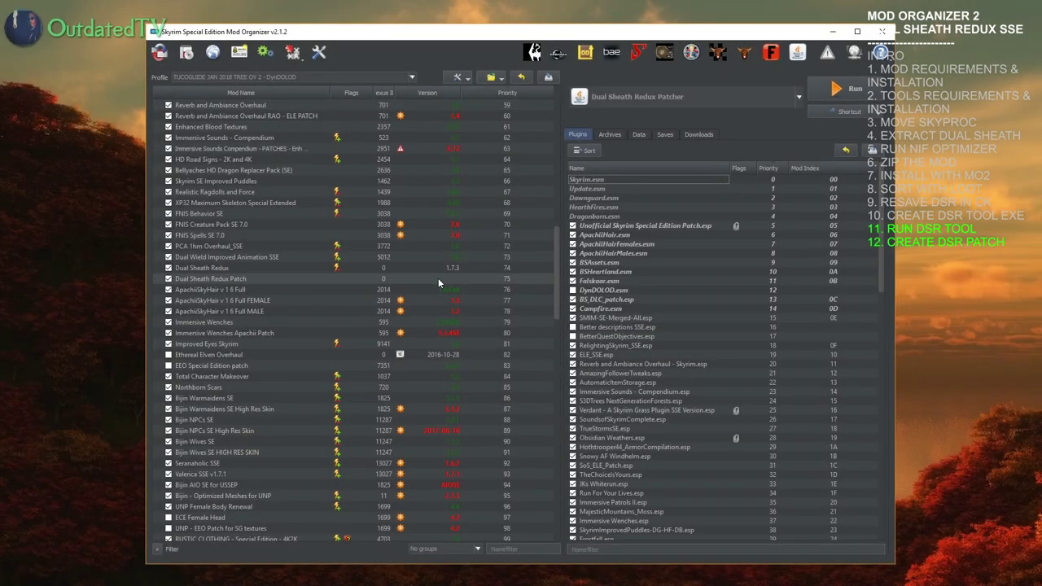
Review the new Dual Sheath Redux Patch mod's files in its Filetree
double_click(227, 280)
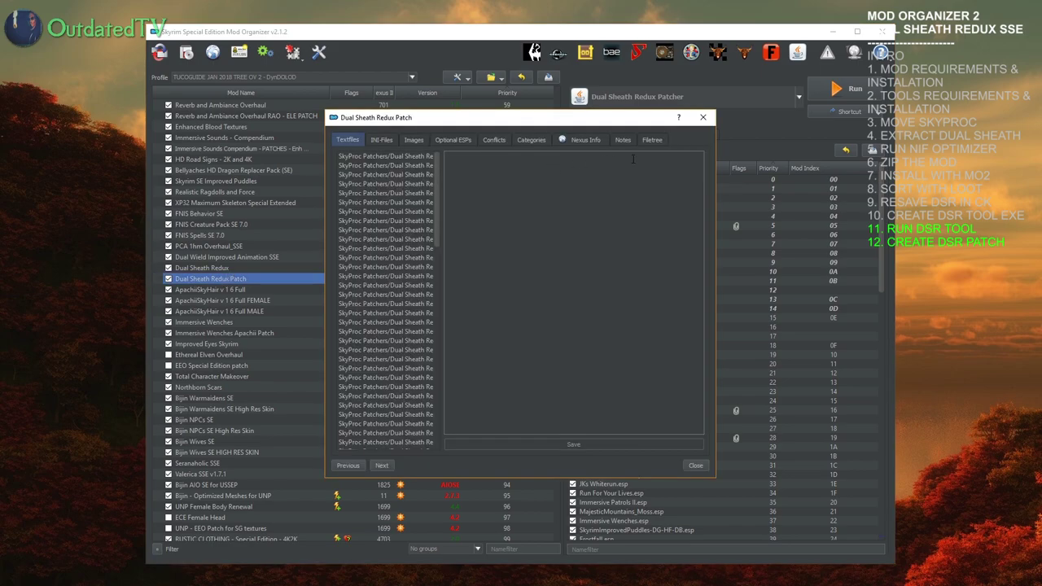
left_click(654, 141)
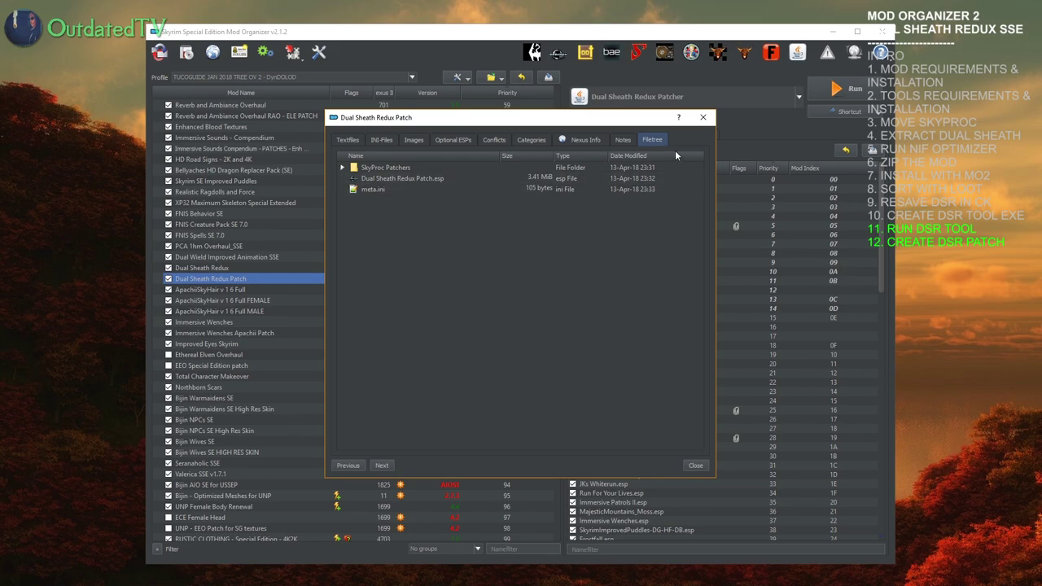
left_click(703, 117)
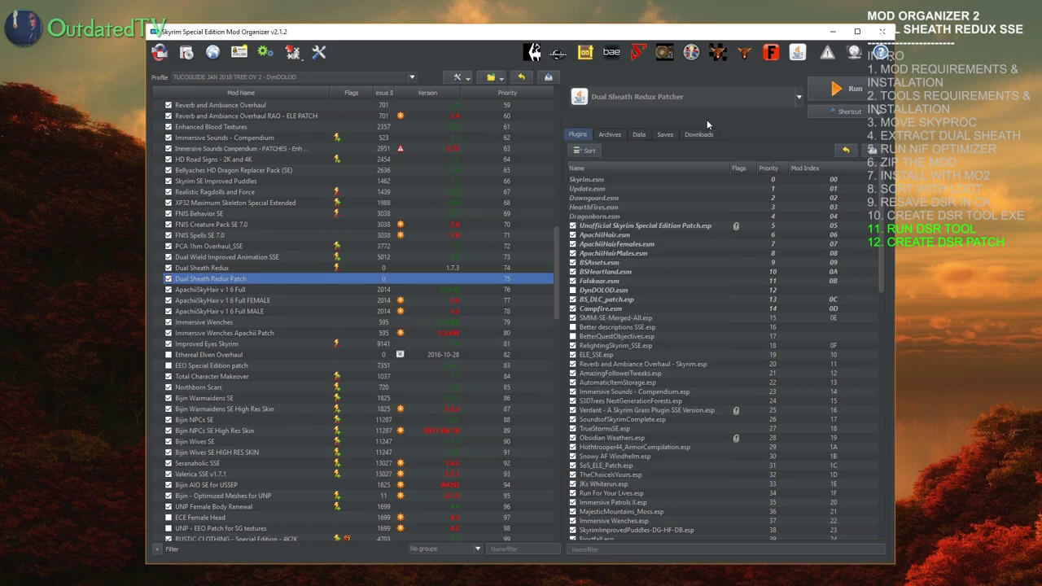
left_click_drag(877, 259, 877, 529)
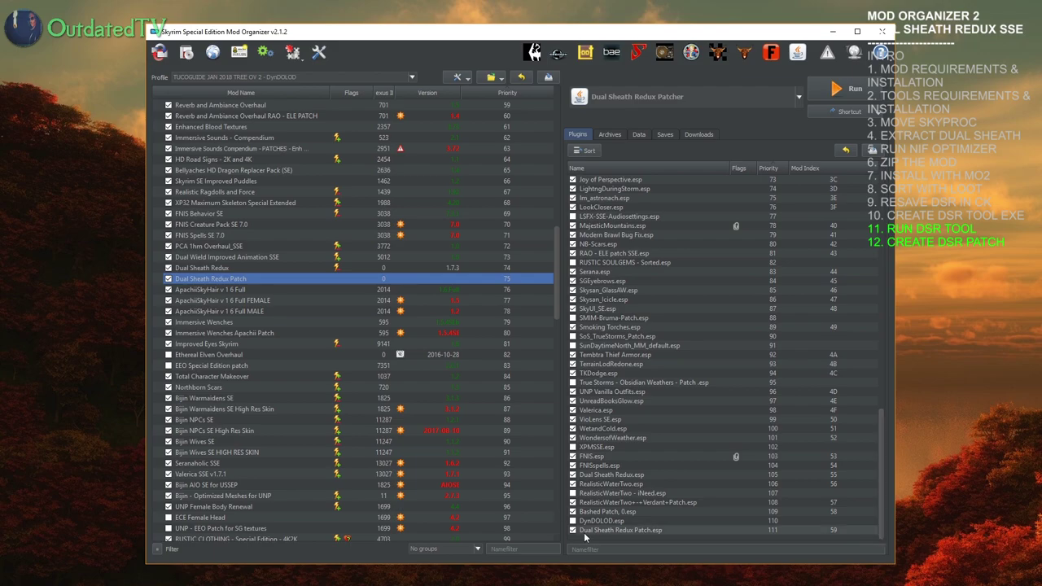
mouse_move(599, 529)
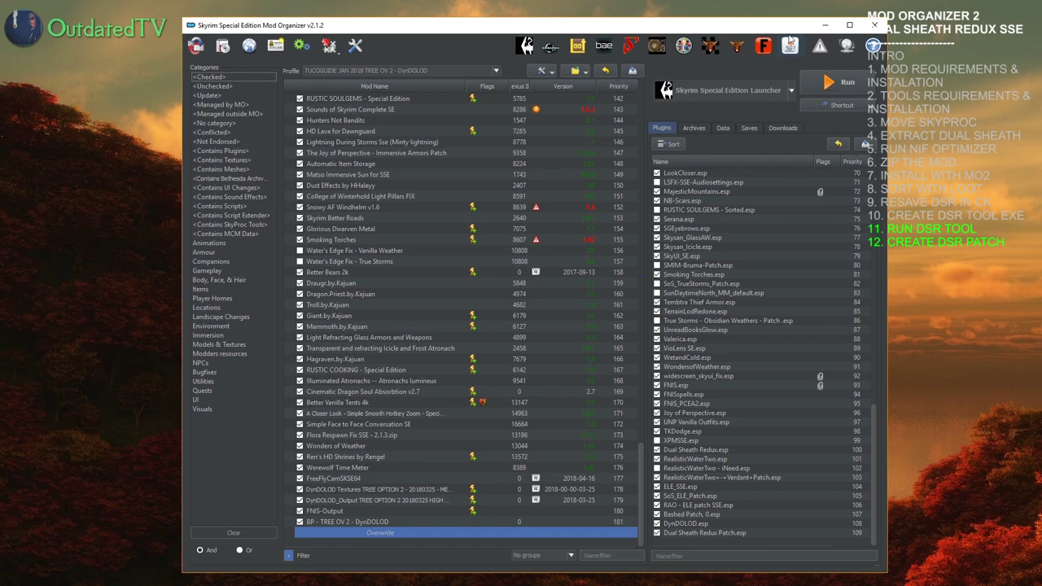
In LOOT, give Dual Sheath Redux.esp a rule to load after Bashed Patch, 0.esp
left_click(583, 47)
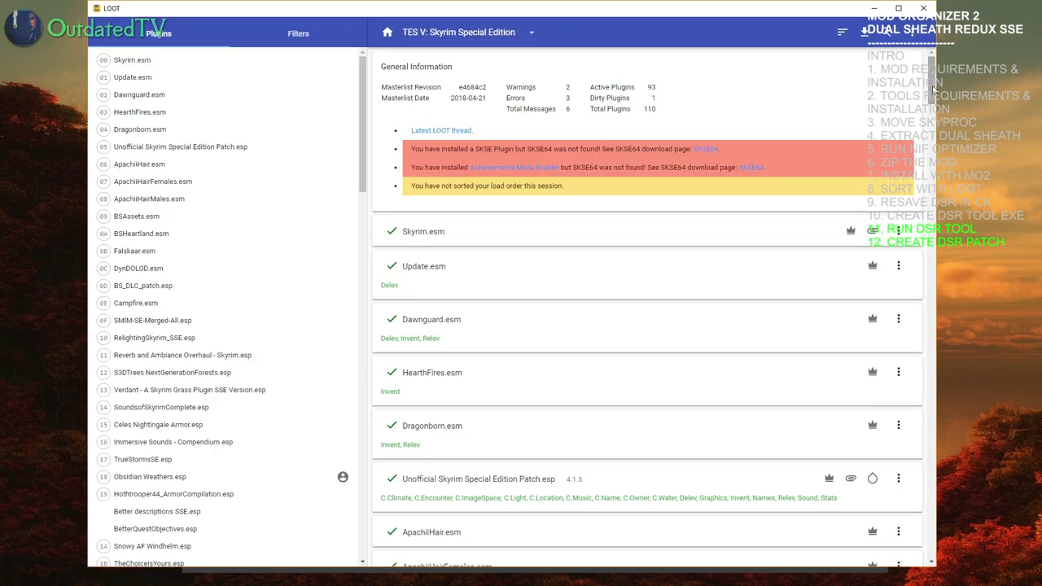
scroll(934, 196, "down", 10)
scroll(935, 195, "down", 15)
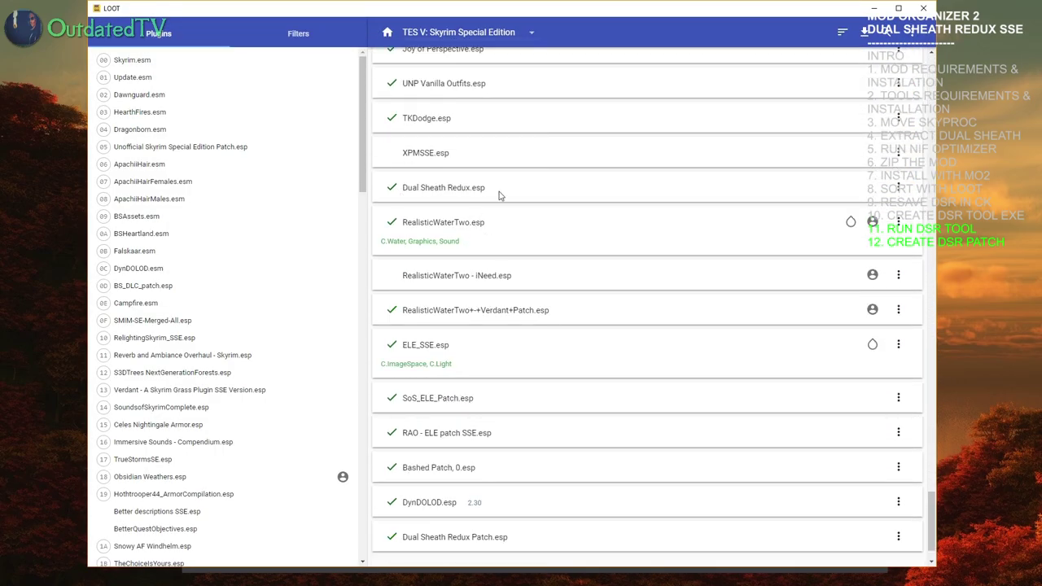
left_click(898, 187)
left_click(851, 189)
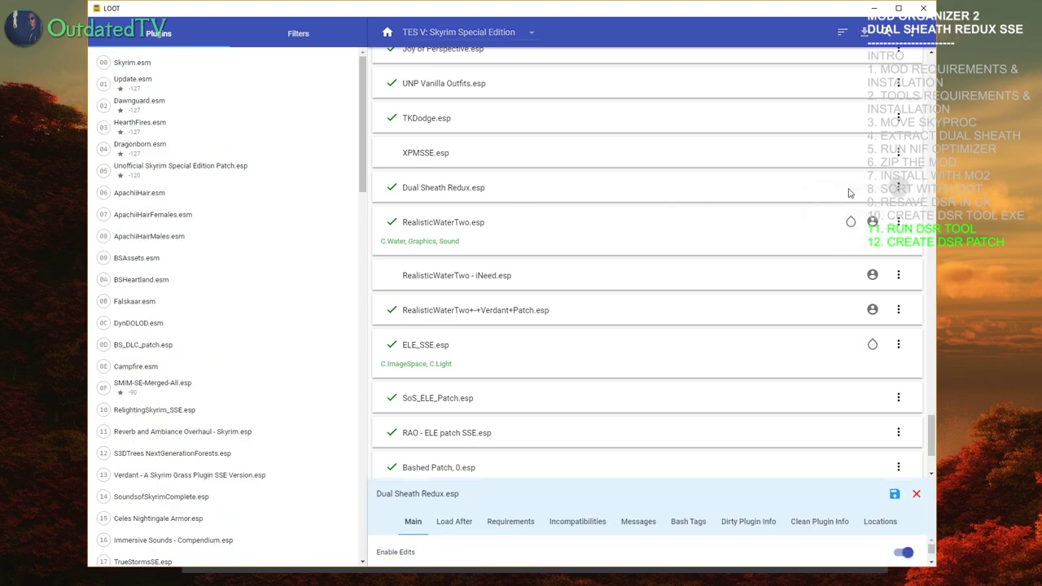
left_click(454, 467)
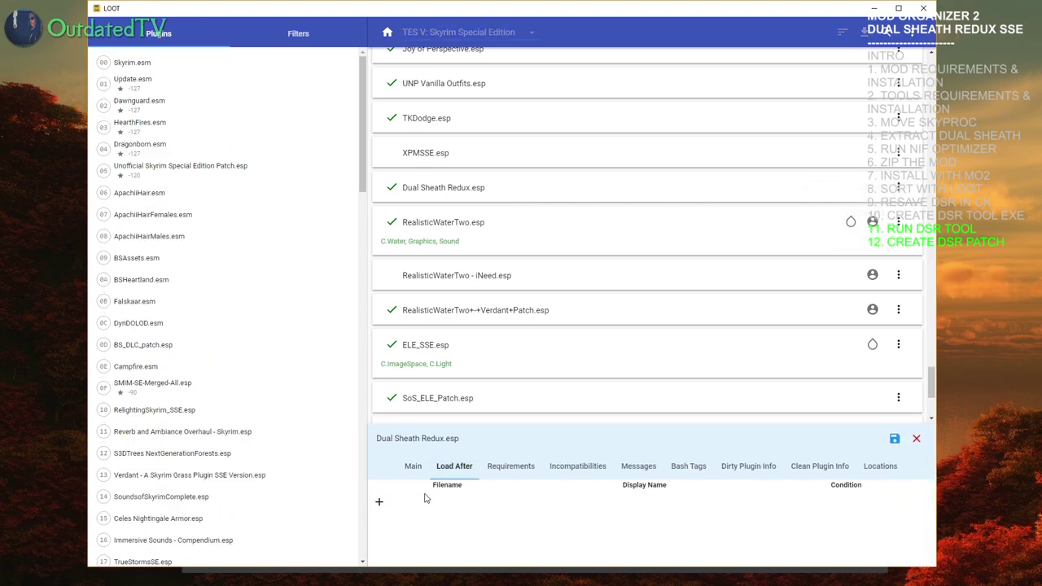
left_click(381, 504)
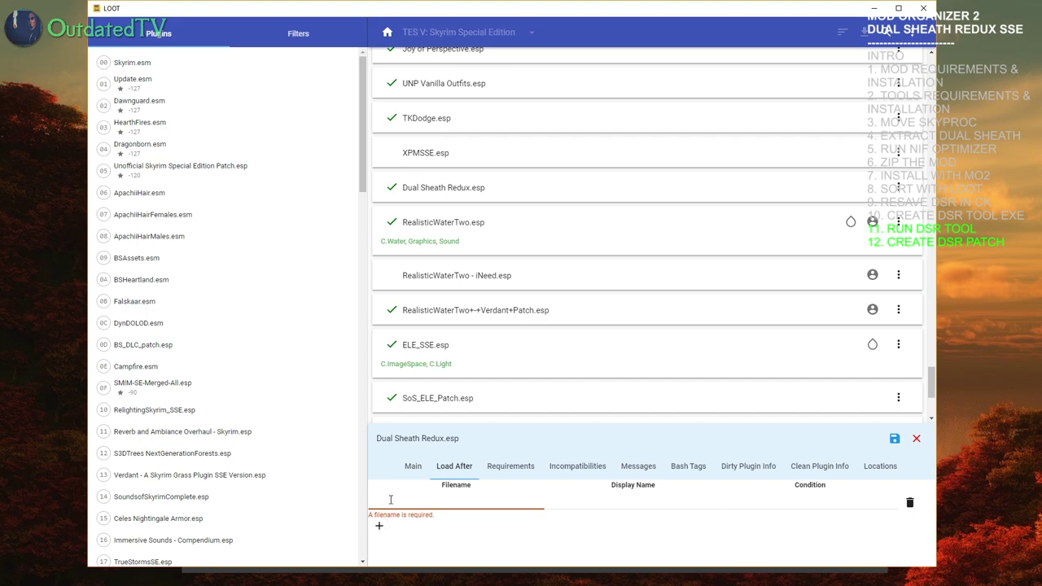
scroll(269, 456, "down", 12)
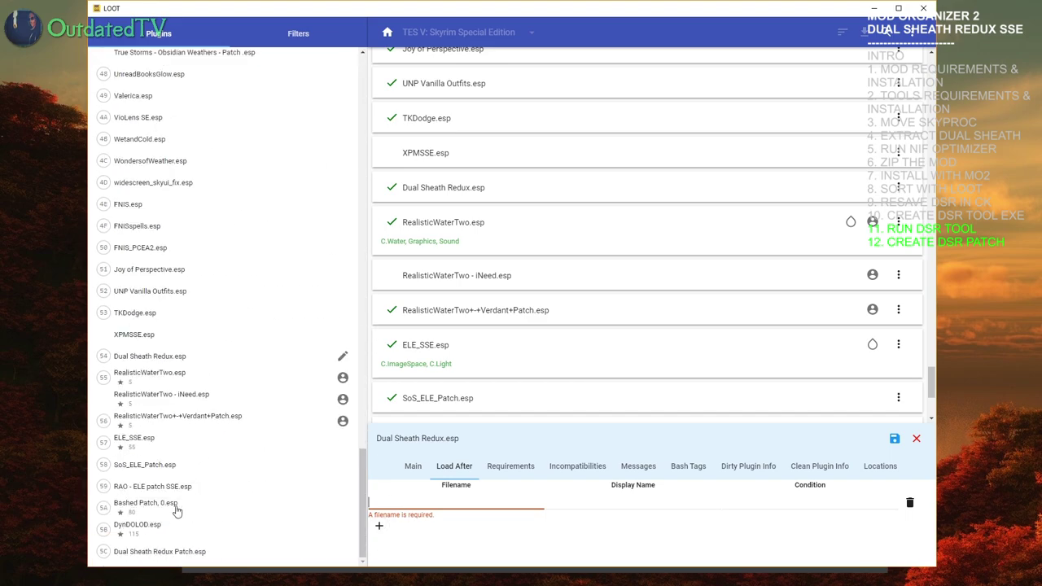
type("Bas")
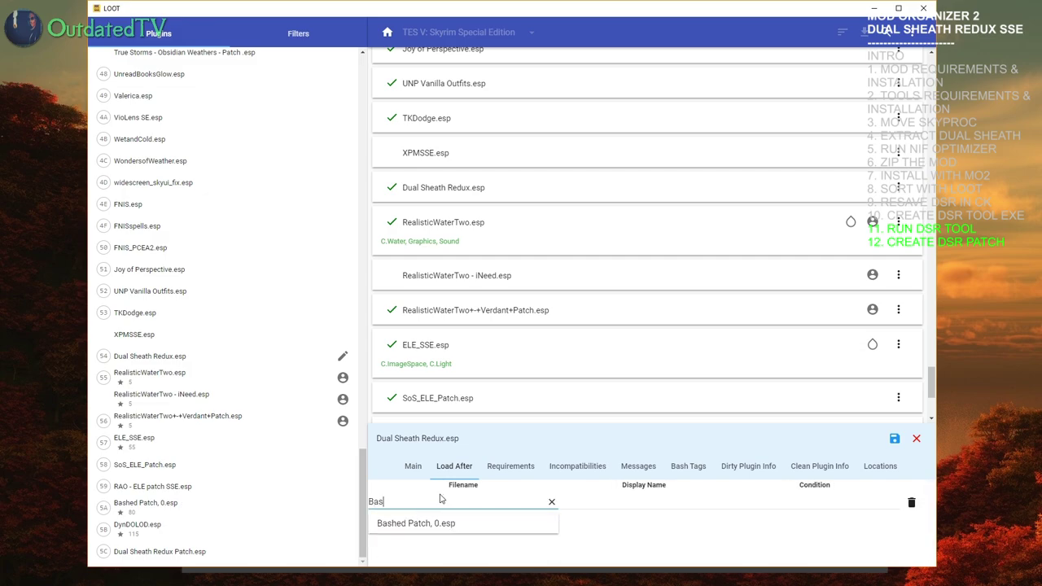
left_click(413, 525)
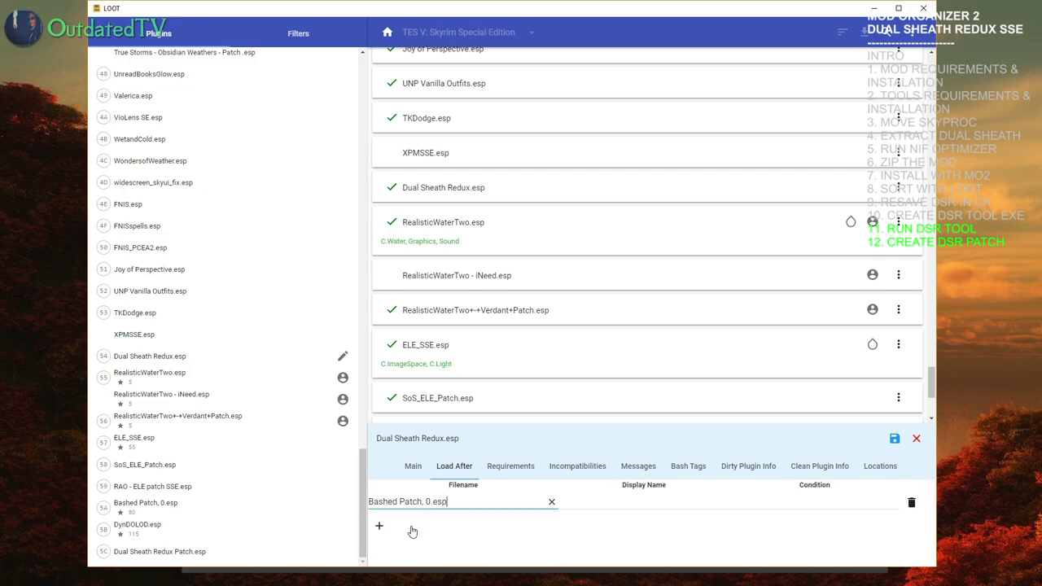
left_click(894, 438)
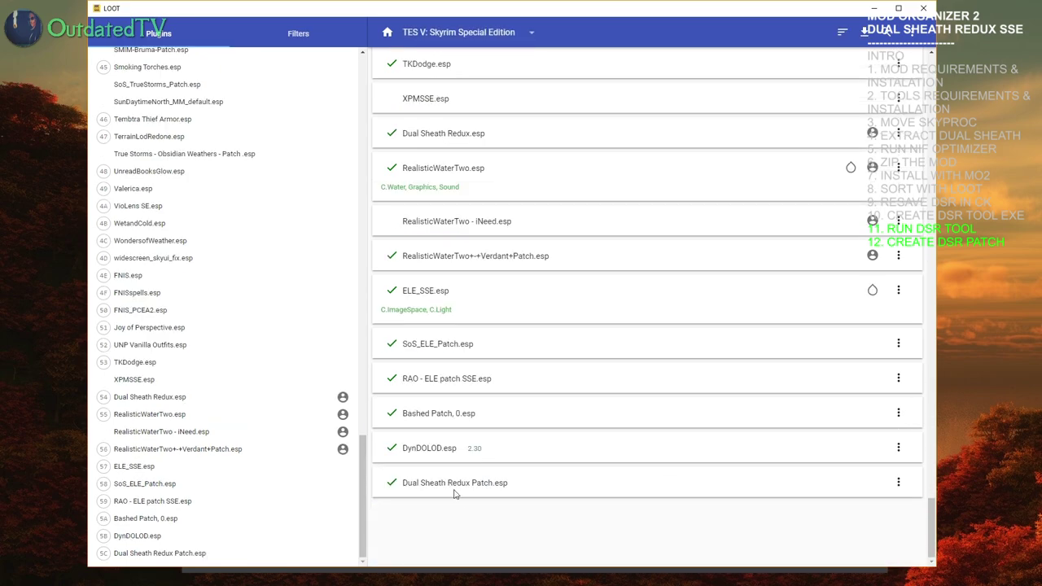
Give Dual Sheath Redux Patch.esp a load-after rule for Bashed Patch, 0.esp and save
left_click(897, 483)
left_click(852, 483)
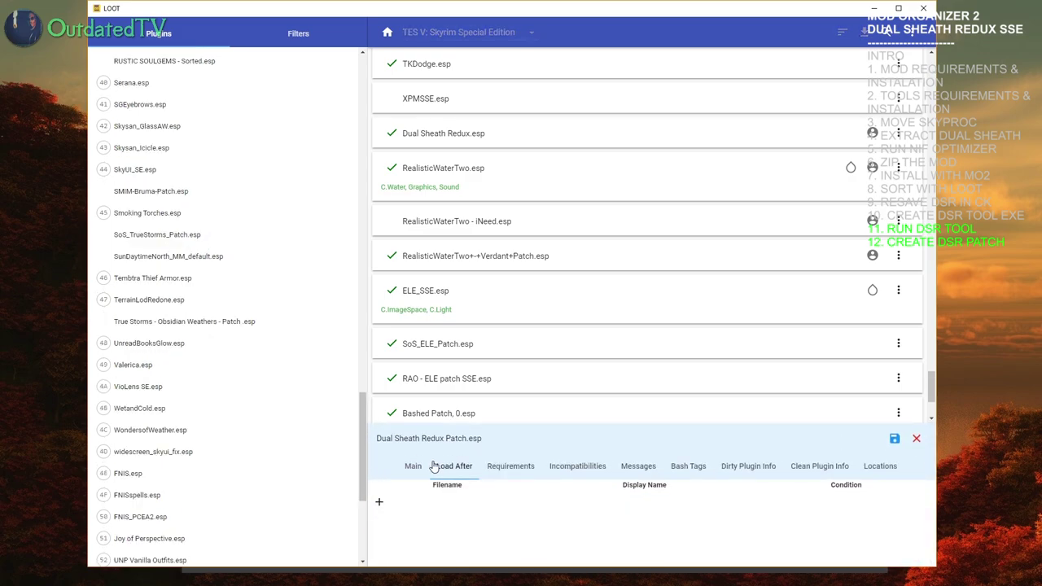
left_click(379, 504)
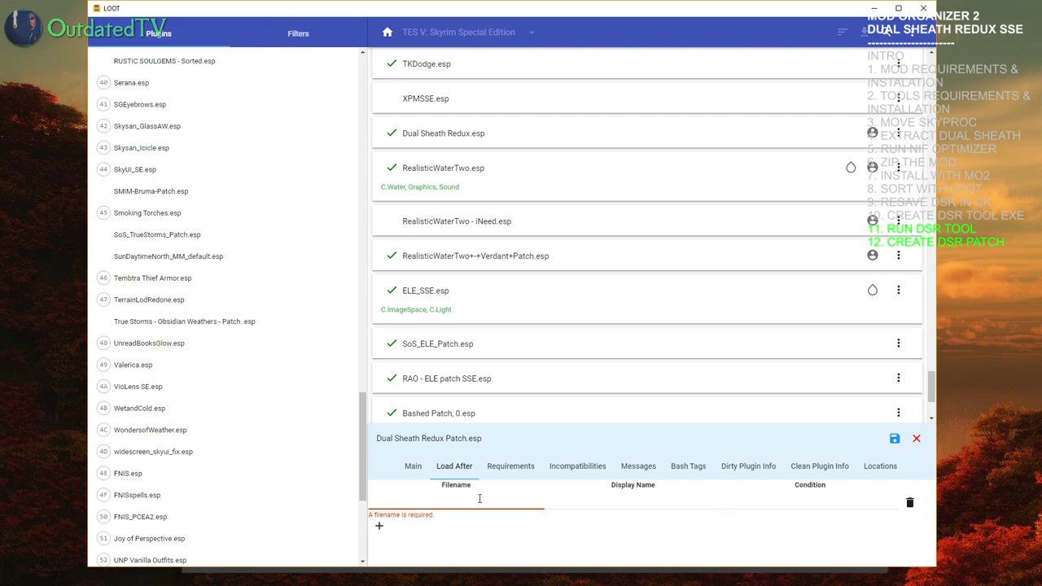
left_click(480, 498)
type("Bas")
key("Down")
key("Return")
left_click(894, 439)
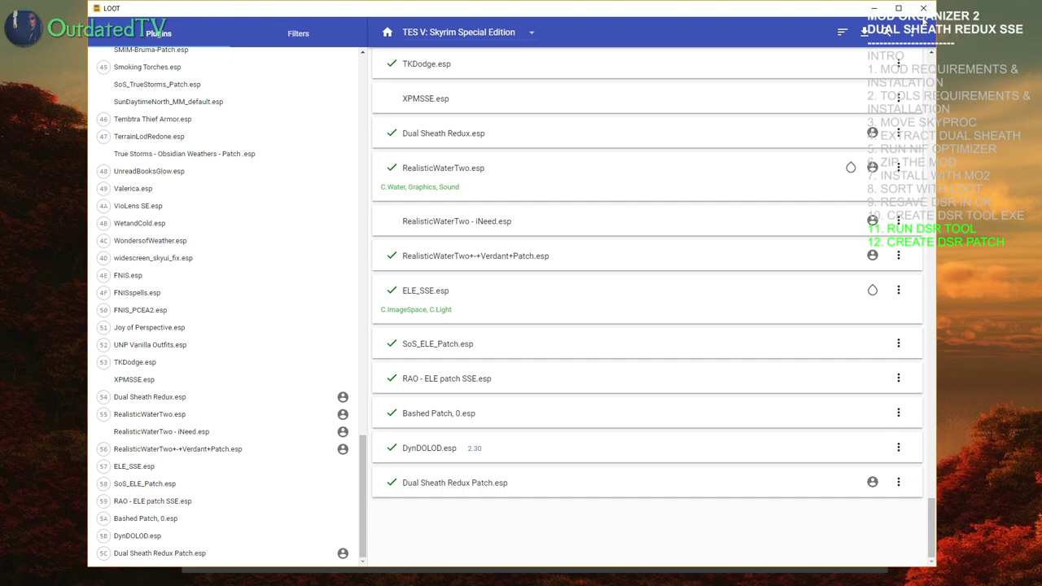
Close LOOT, sort the plugins, and enable all plugins in the list
left_click(923, 8)
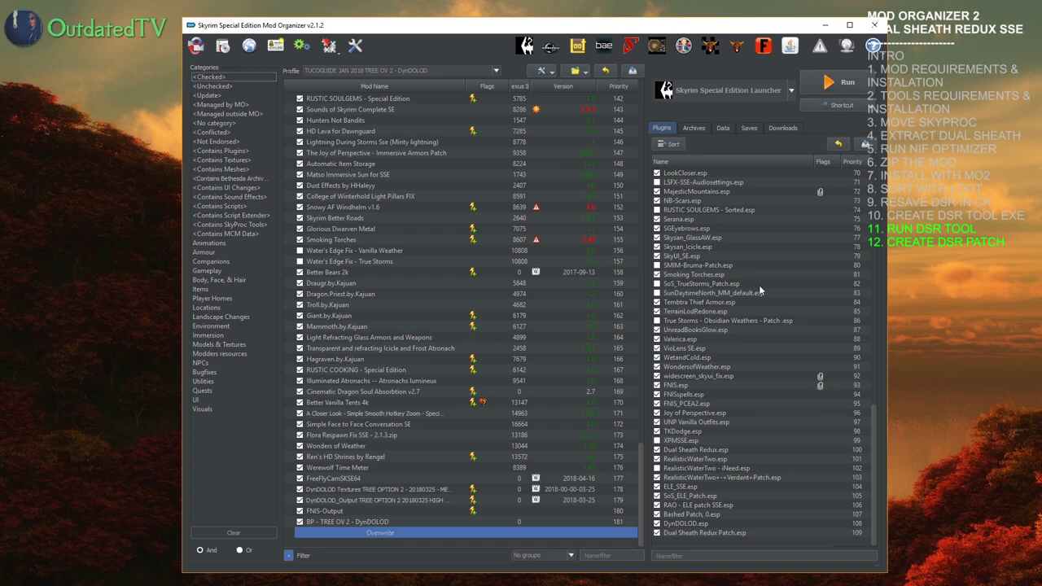
left_click(671, 144)
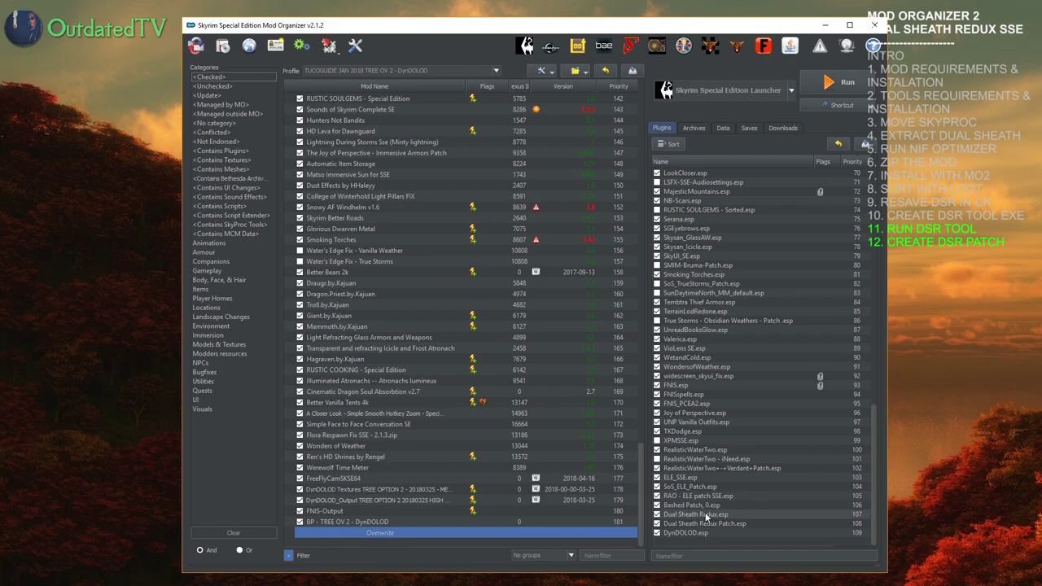
right_click(711, 383)
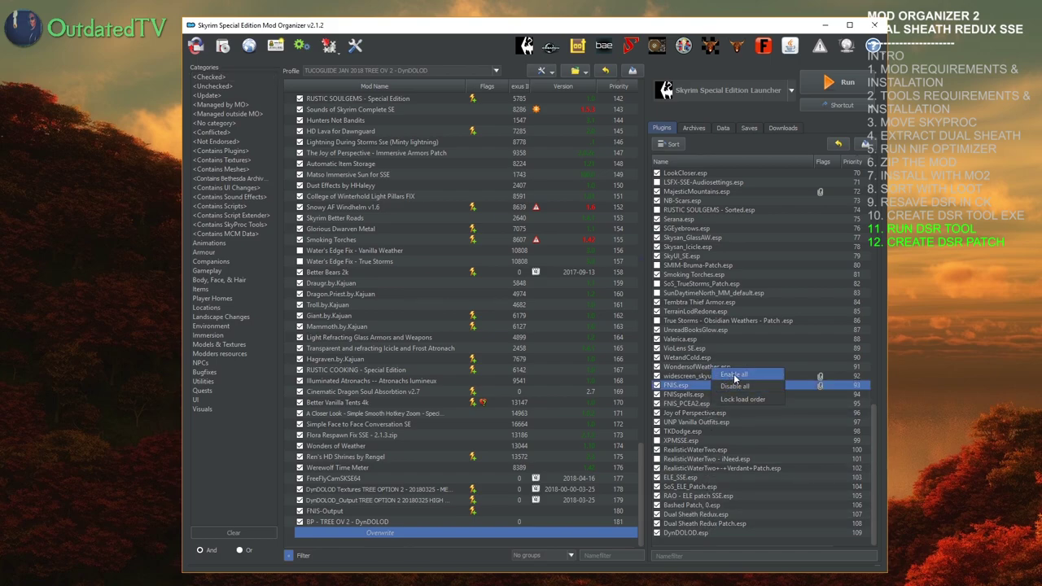
left_click(734, 375)
left_click(960, 387)
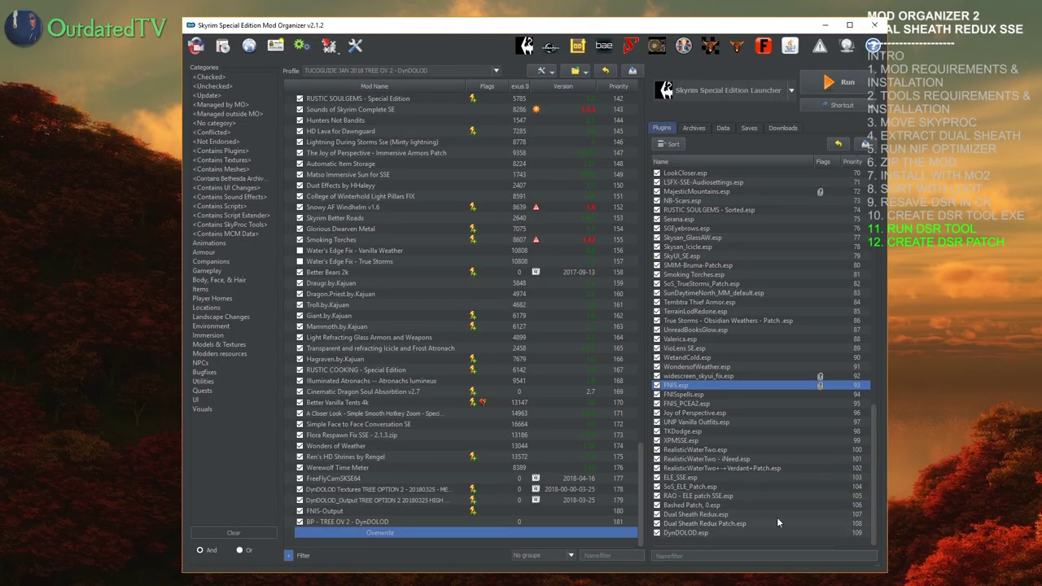
Disable DynDOLOD.esp and launch Wrye Bash from Mod Organizer 2
left_click(657, 533)
scroll(717, 407, "up", 20)
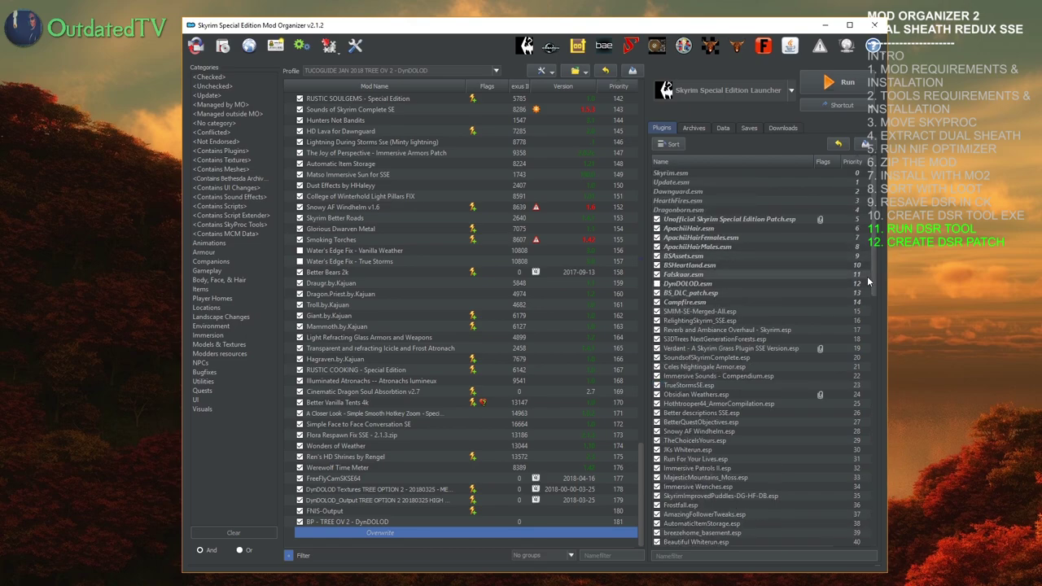
scroll(676, 407, "down", 20)
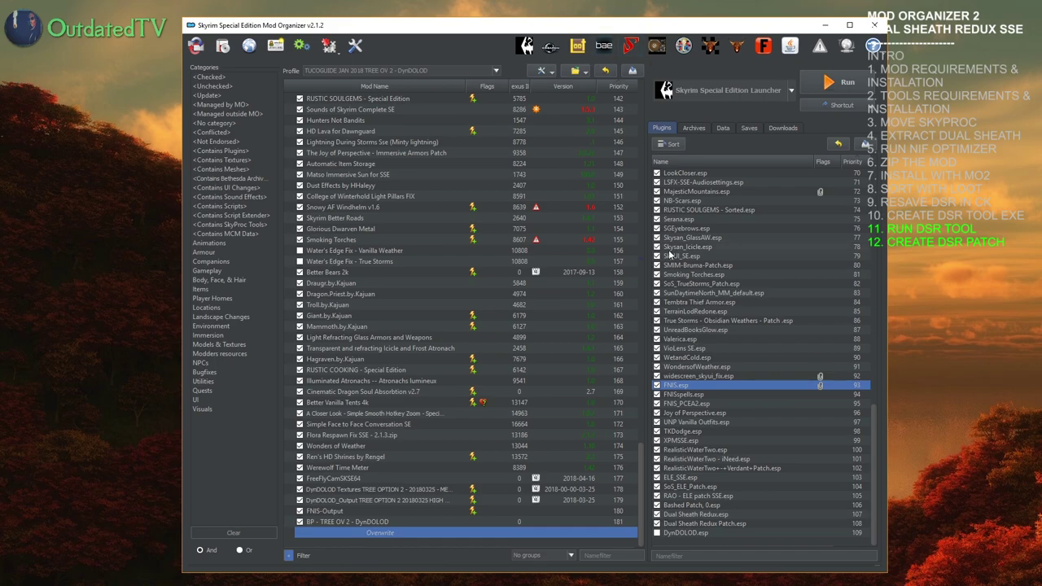
left_click(630, 47)
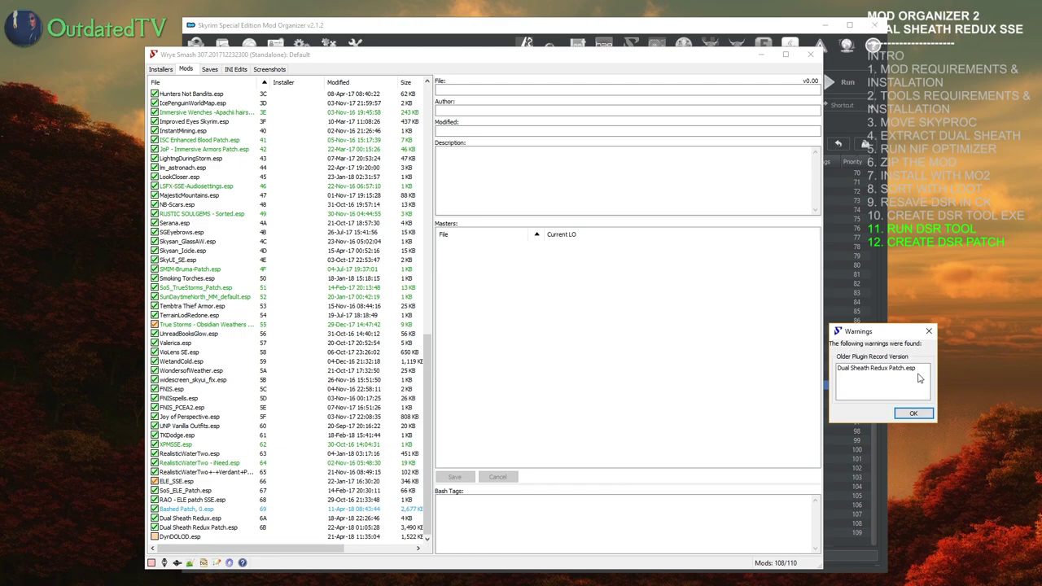
Dismiss the record-version warning and rebuild Bashed Patch, 0.esp with mergeable mods deactivated
left_click(914, 415)
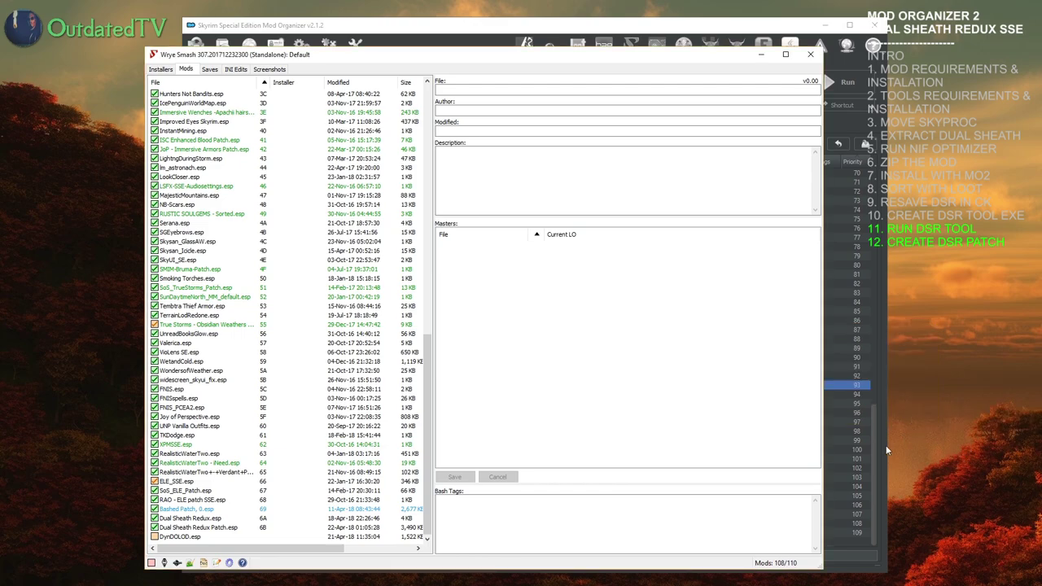
left_click(189, 510)
right_click(193, 511)
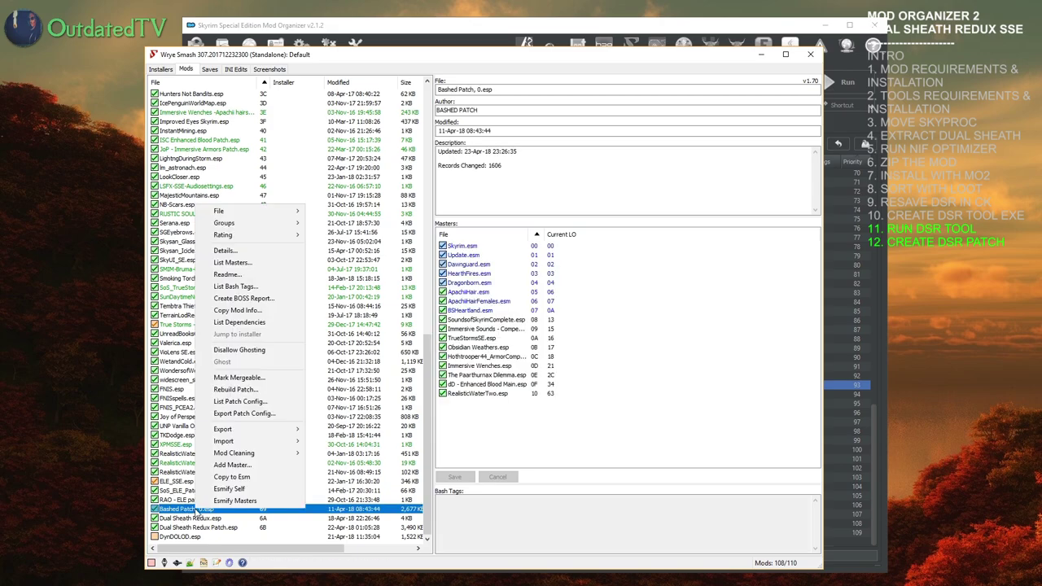
left_click(263, 390)
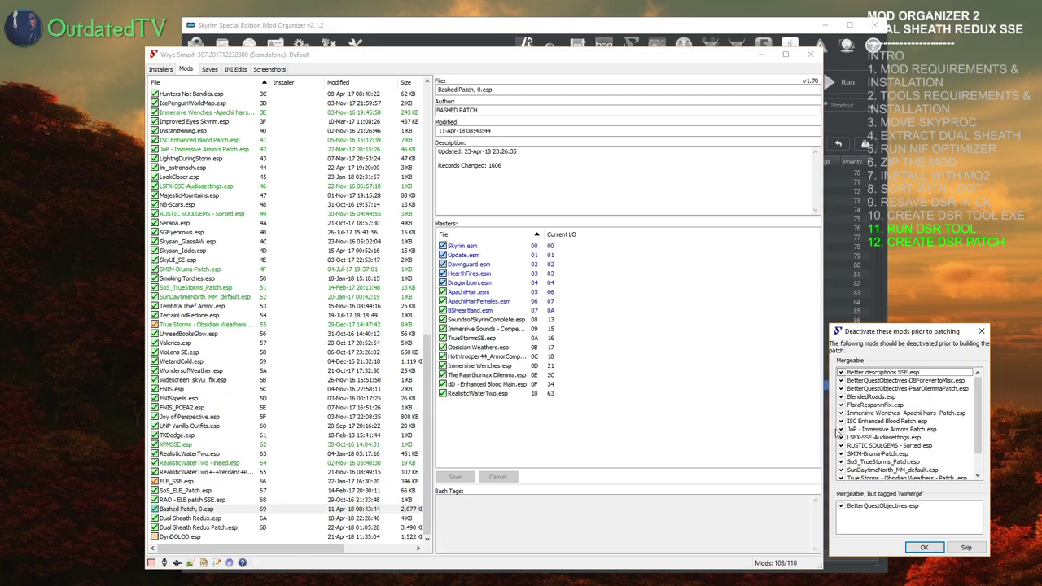
left_click(924, 547)
left_click(915, 539)
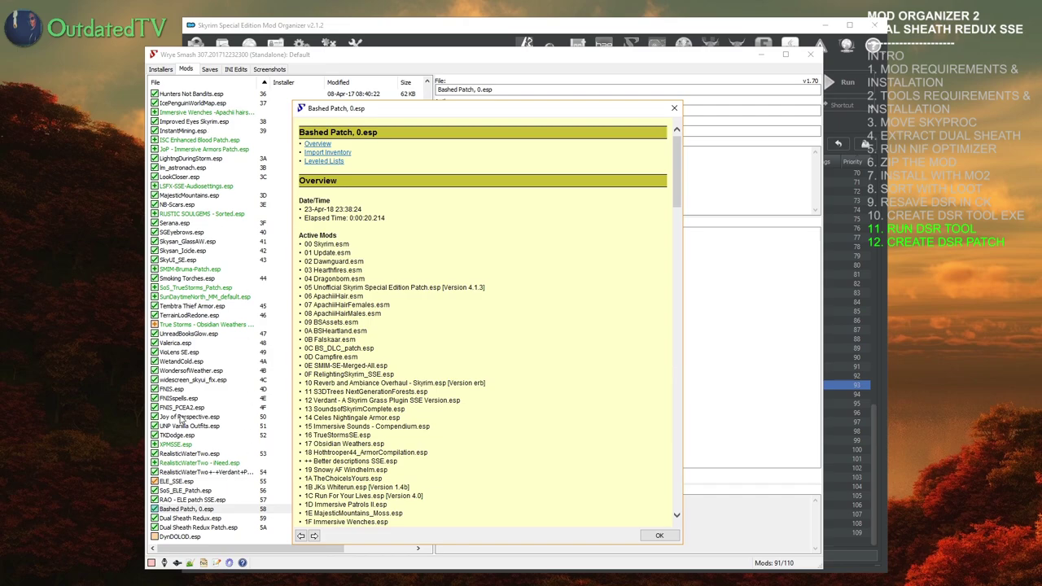
scroll(638, 352, "down", 8)
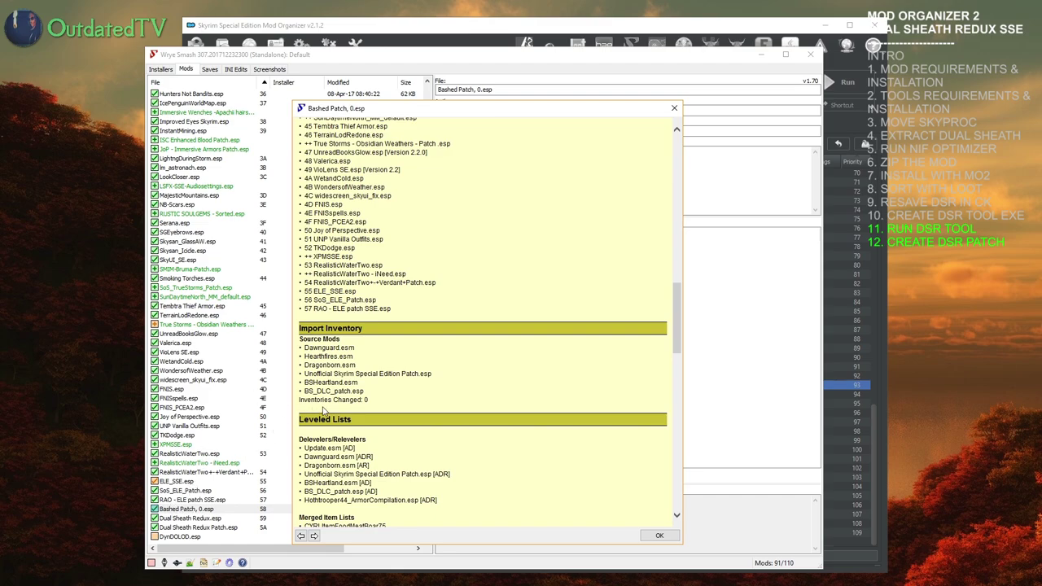
scroll(403, 379, "down", 2)
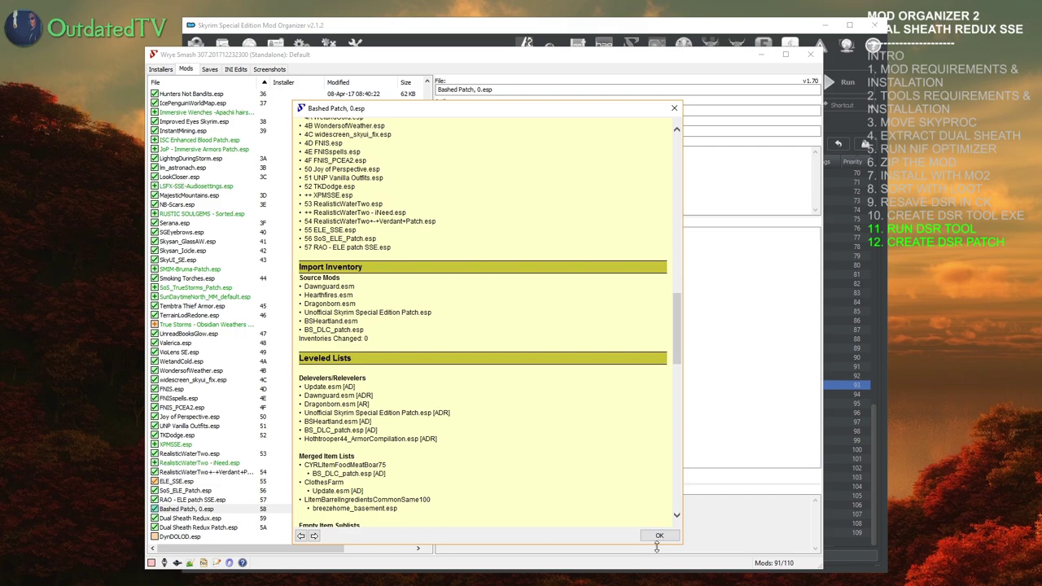
left_click(658, 536)
Close Wrye Bash and re-enable DynDOLOD.esm at the top of the plugin list
left_click(810, 54)
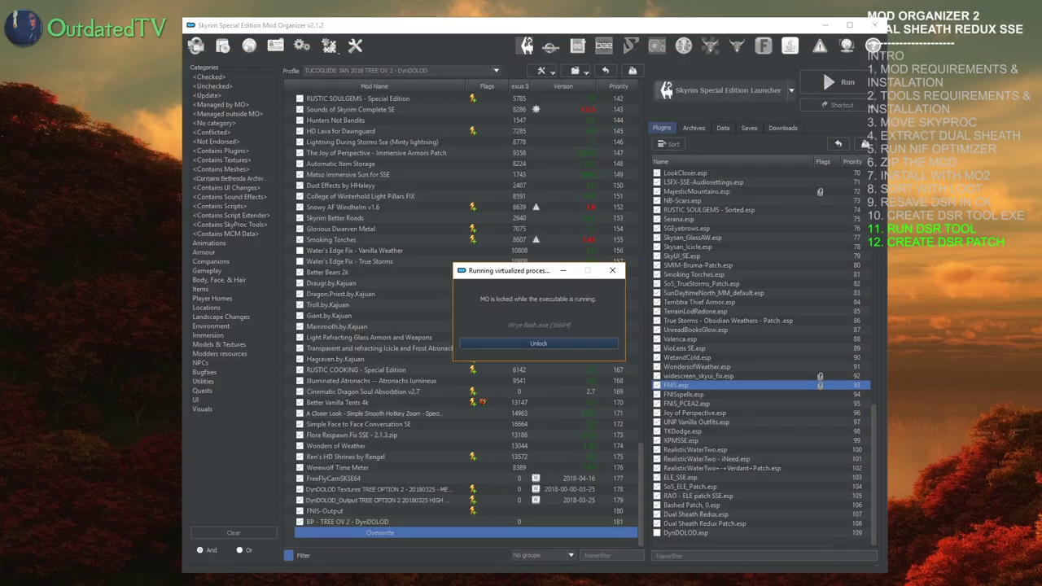
left_click_drag(873, 526, 820, 286)
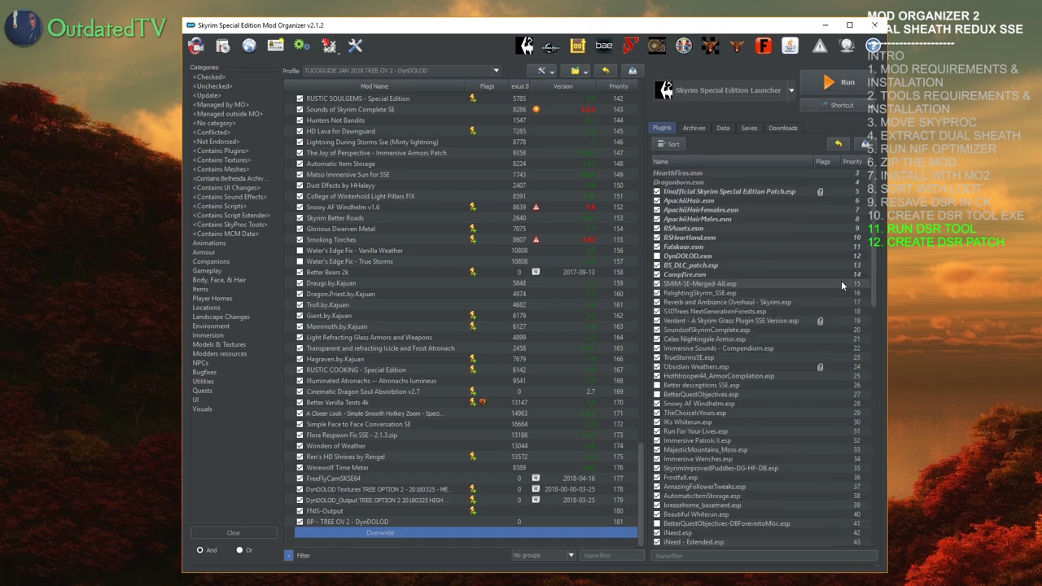
left_click(657, 256)
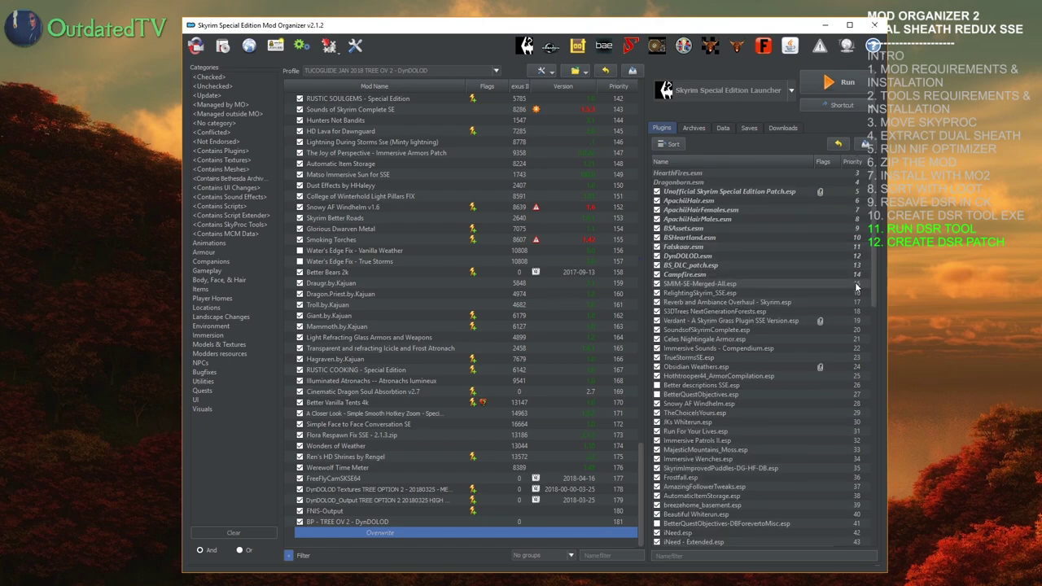